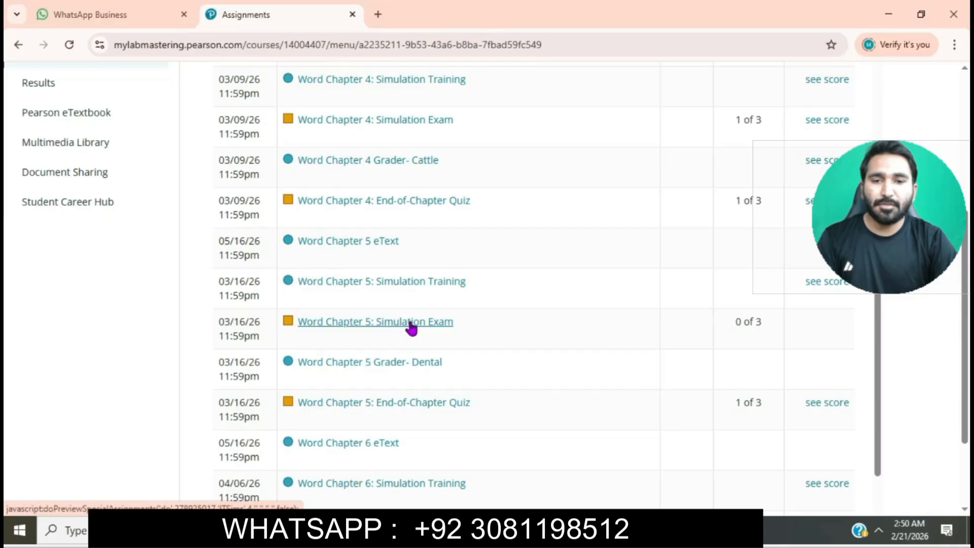
# - Open the Word Chapter 5: Simulation Exam, start the attempt and launch the simulation in a maximized window
pyautogui.click(411, 328)
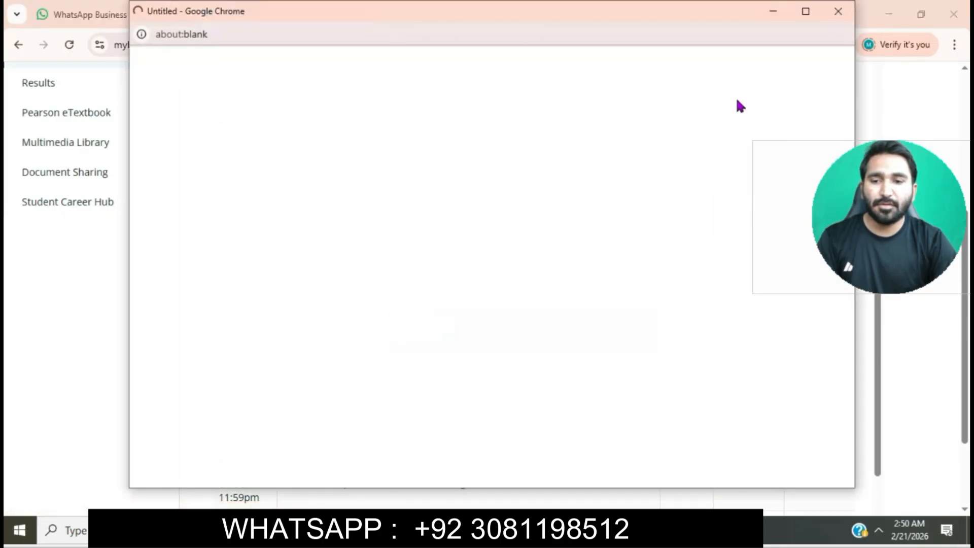
pyautogui.click(804, 11)
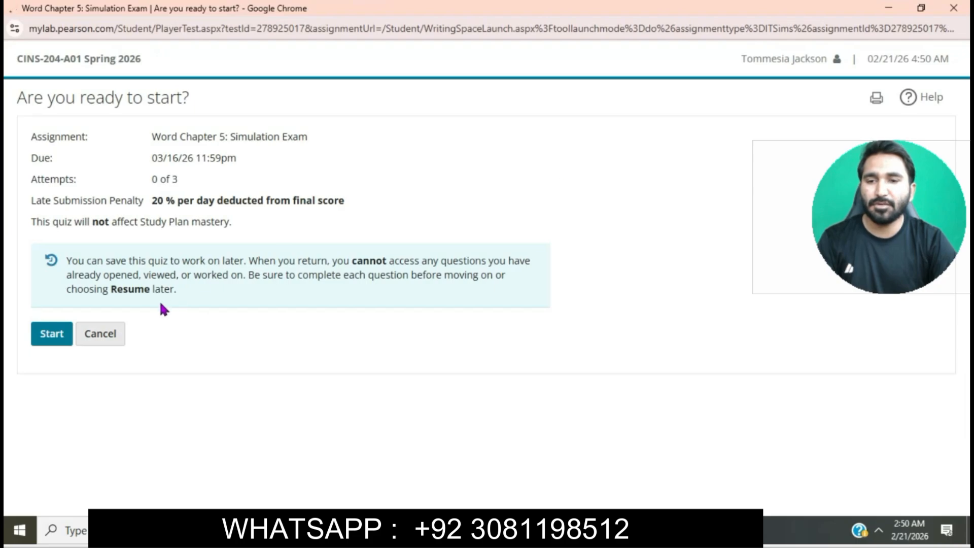
pyautogui.click(65, 334)
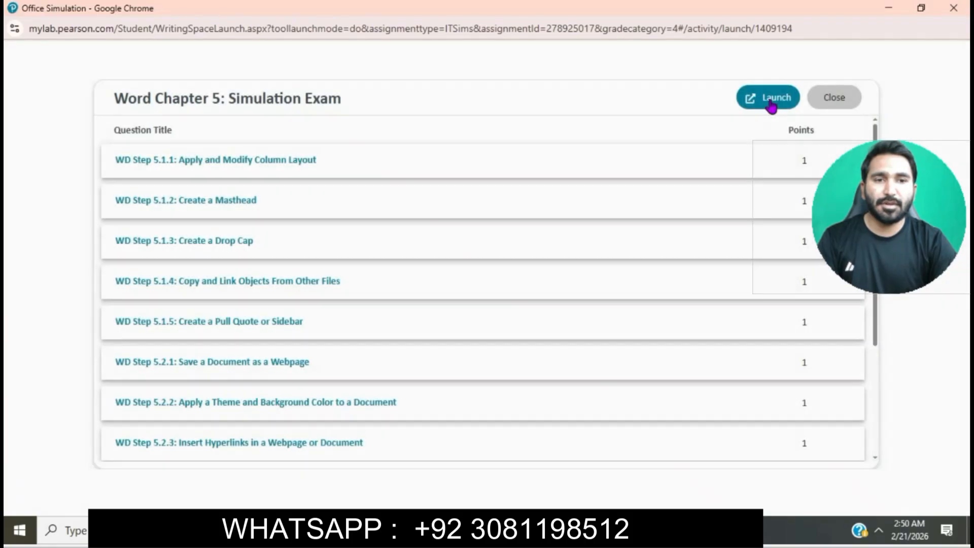
pyautogui.click(771, 102)
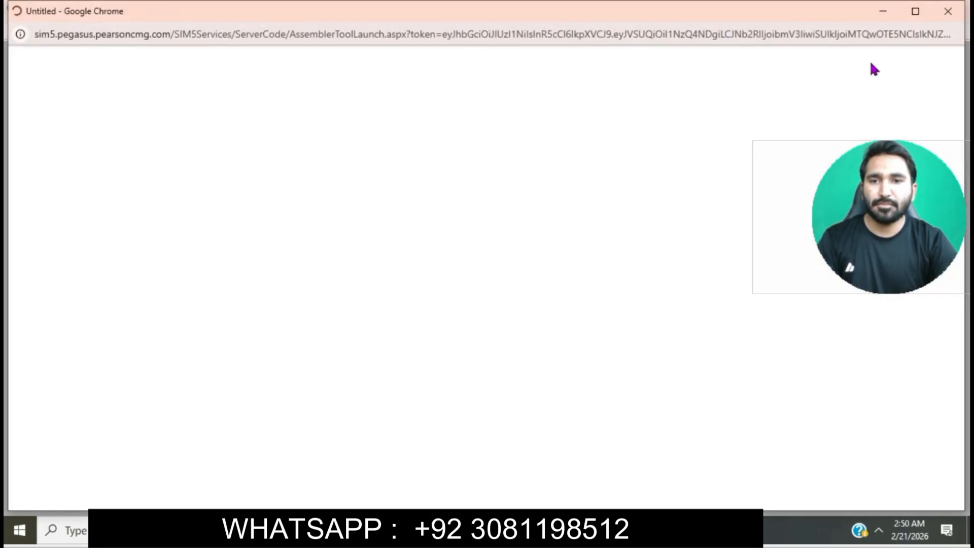
pyautogui.click(915, 12)
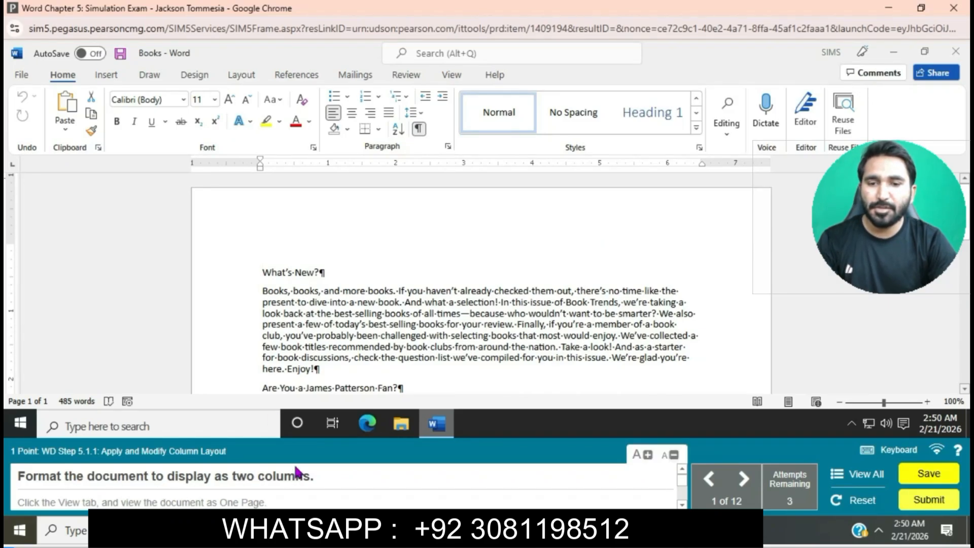
# - Format the document as two columns and display it in One Page view
pyautogui.click(229, 77)
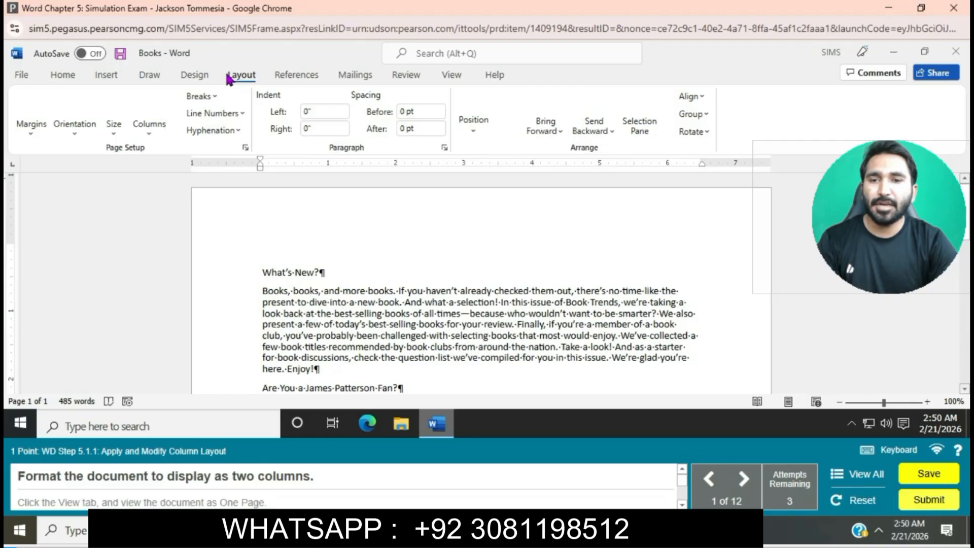
pyautogui.click(148, 122)
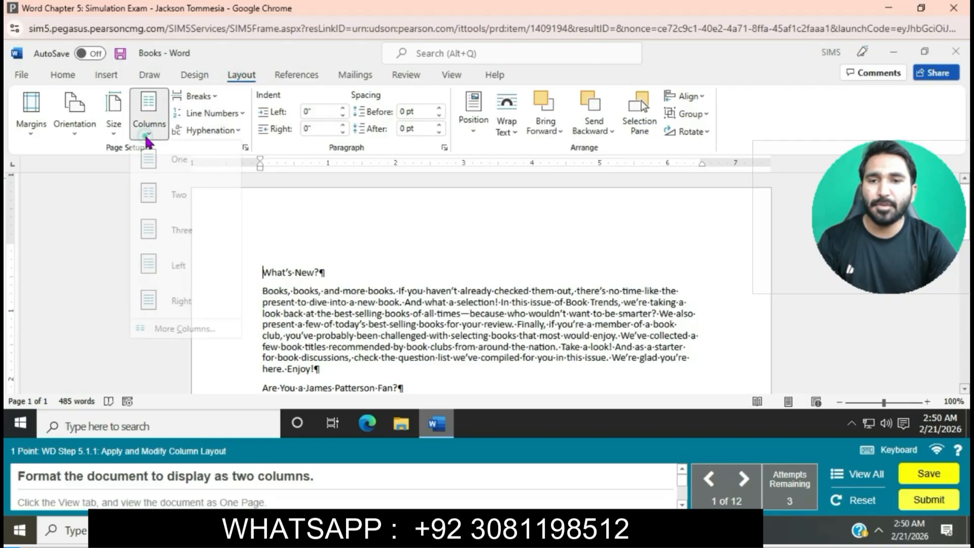
pyautogui.click(184, 193)
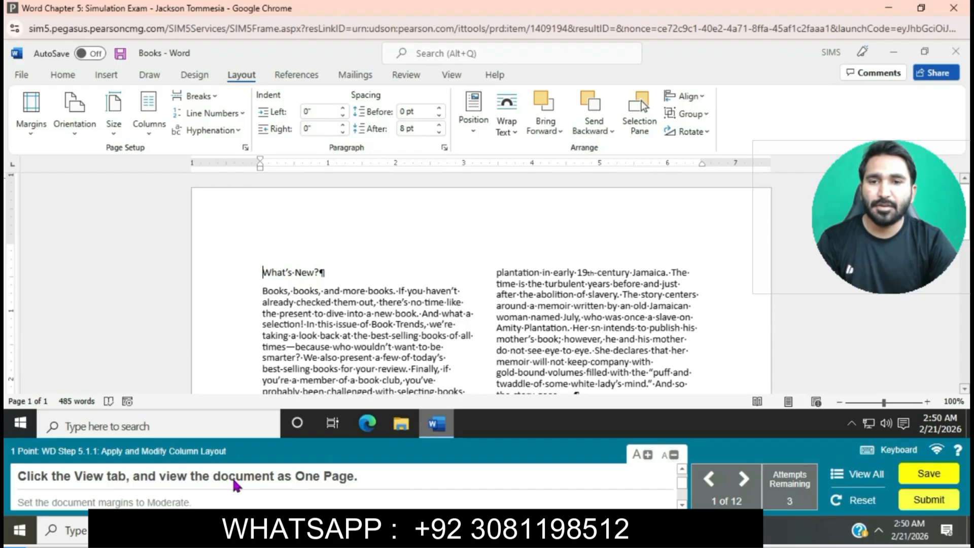
pyautogui.click(450, 74)
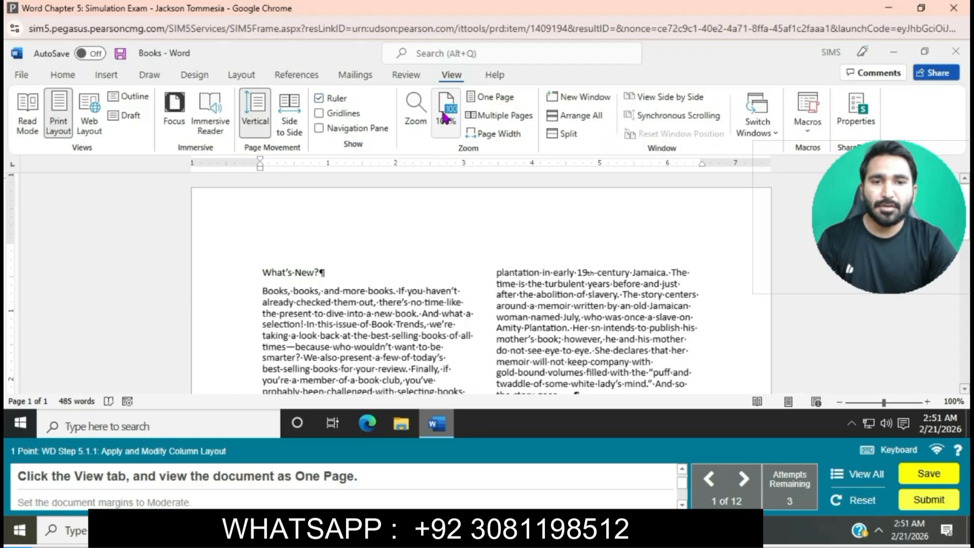
pyautogui.click(487, 97)
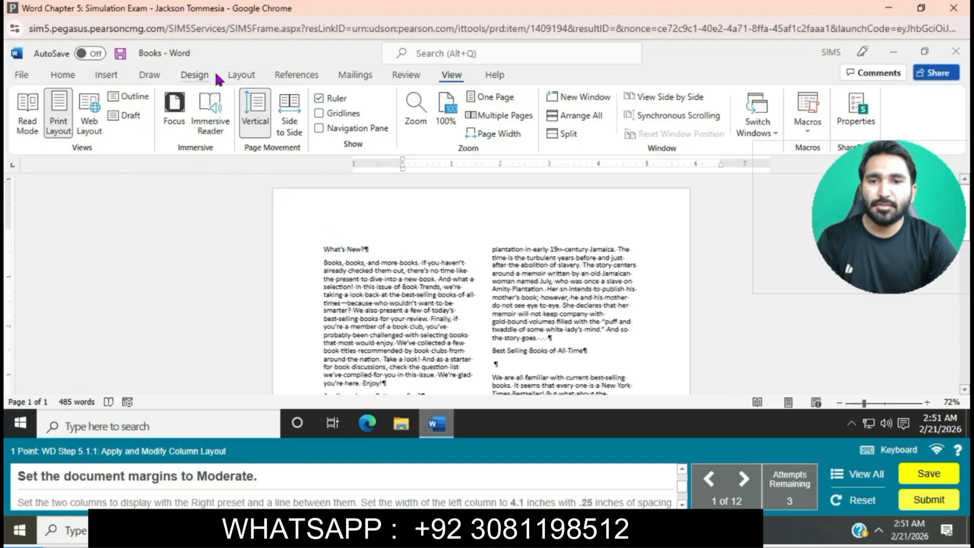
# - Set the document margins to Moderate
pyautogui.click(238, 76)
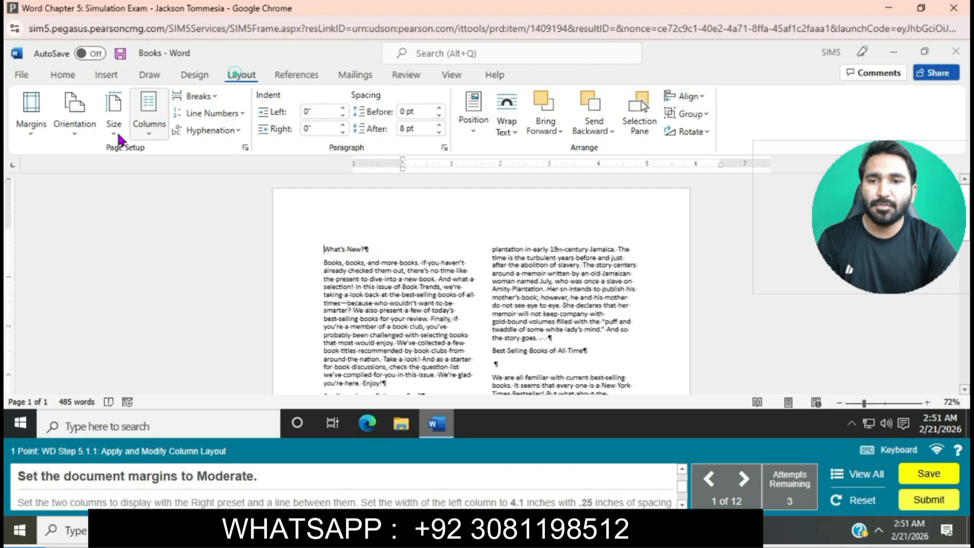
pyautogui.click(31, 120)
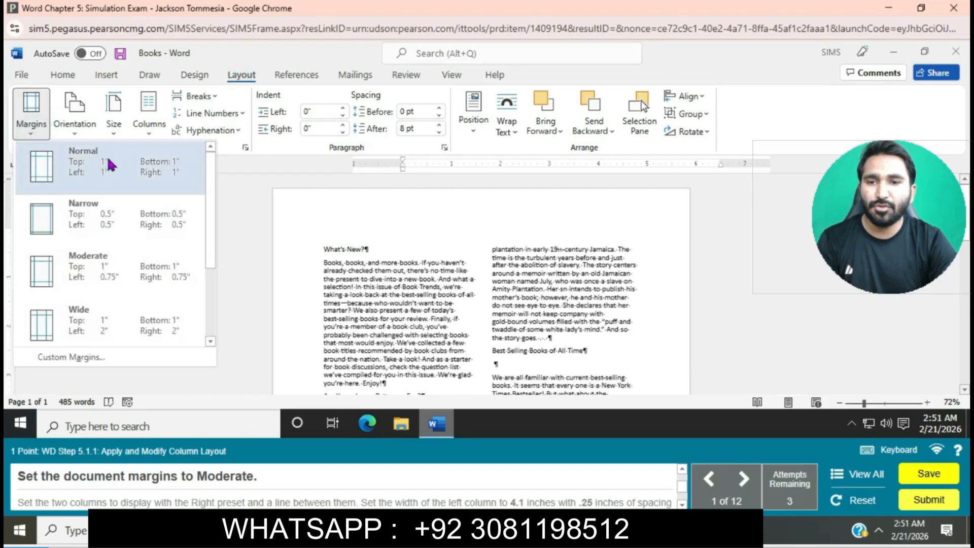
pyautogui.click(112, 260)
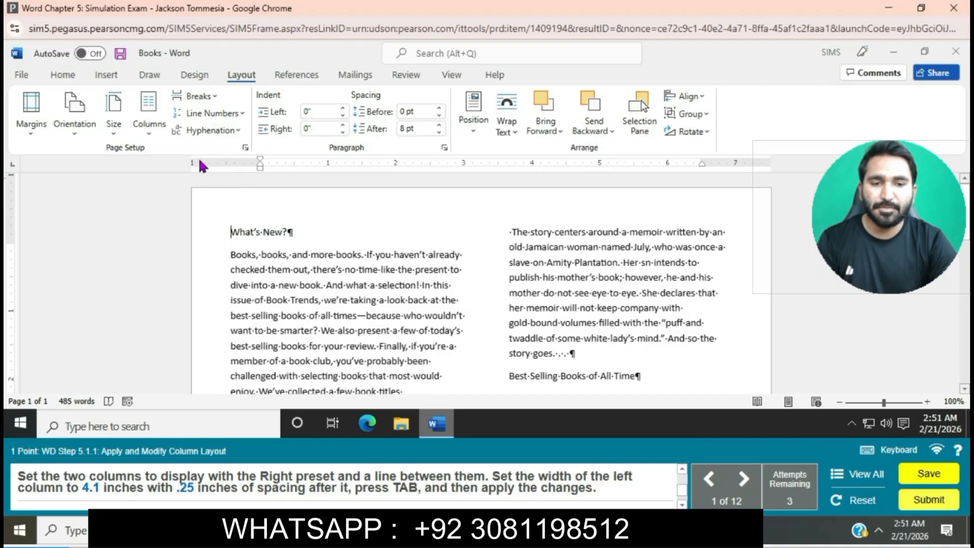
# - Choose the Right column preset for the whole document and turn on the line between columns
pyautogui.click(152, 129)
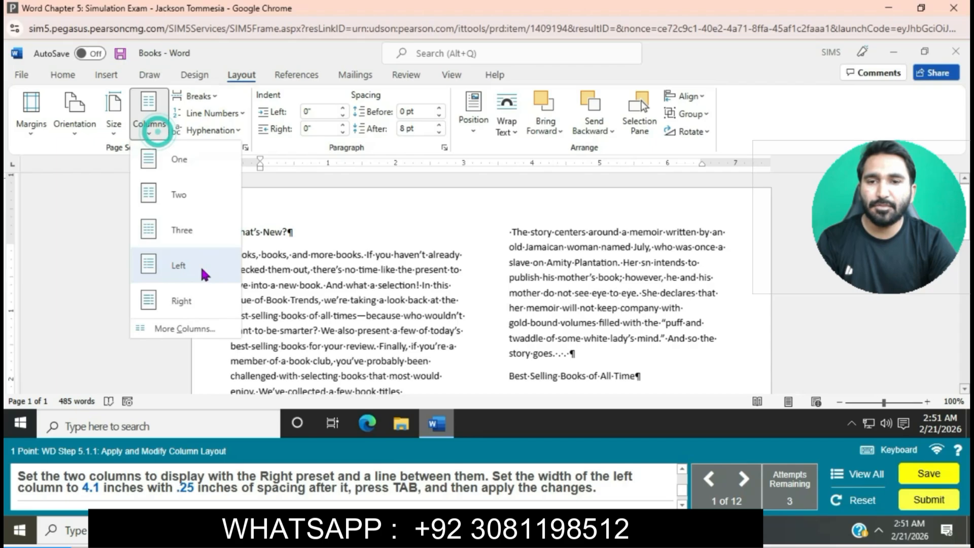
pyautogui.click(203, 328)
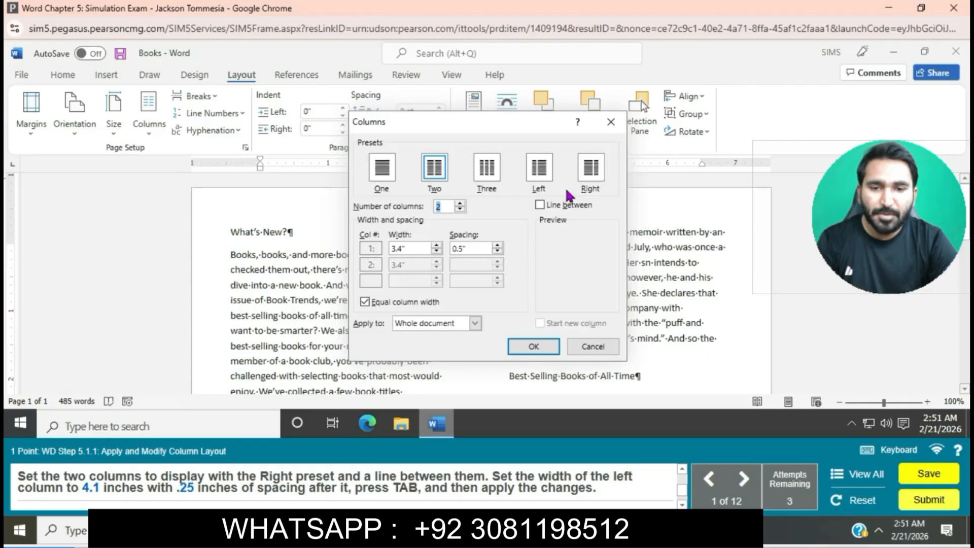
pyautogui.click(590, 167)
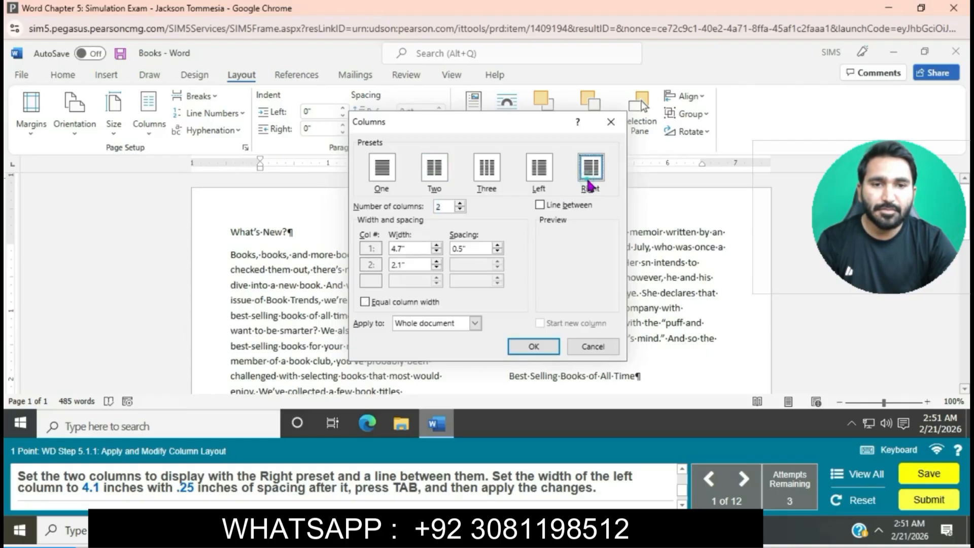
pyautogui.click(537, 206)
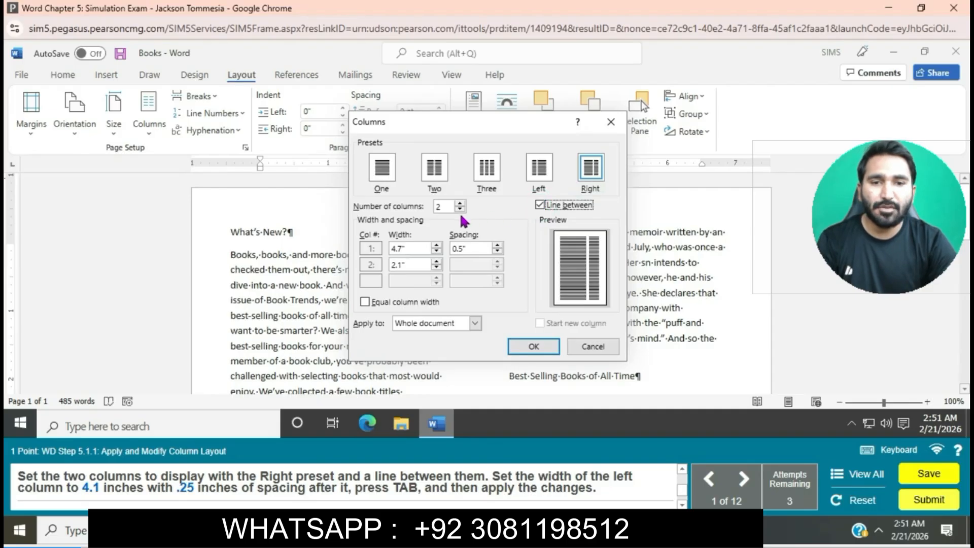
# - Set the first column's width to 4.1" and its spacing to 0.25", and apply the column settings
pyautogui.click(436, 252)
pyautogui.click(436, 252)
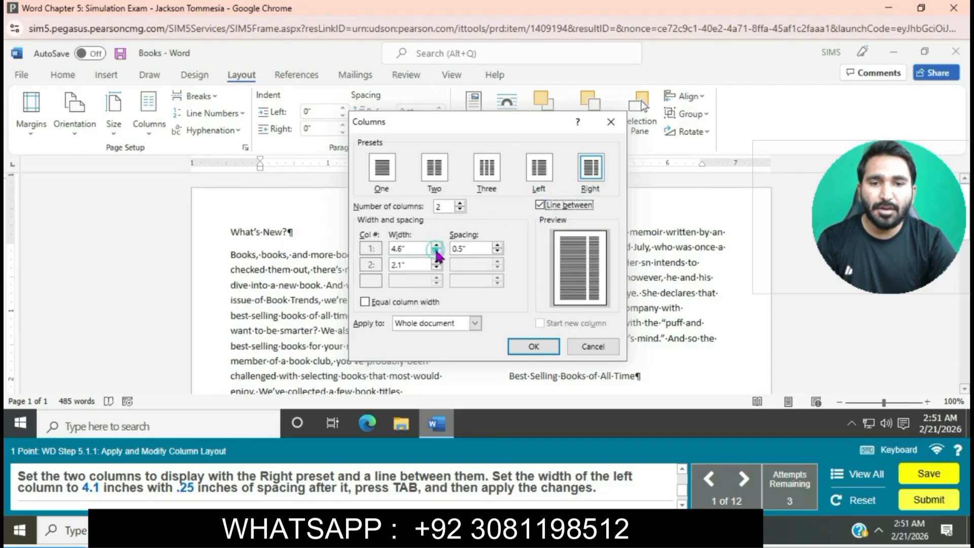
pyautogui.click(436, 252)
pyautogui.click(436, 252)
pyautogui.click(436, 252)
pyautogui.click(436, 252)
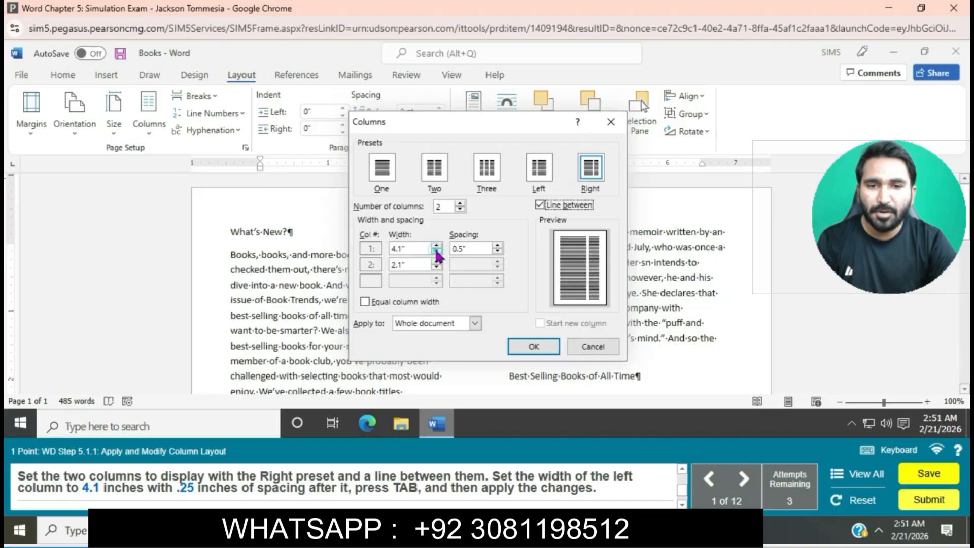
pyautogui.click(472, 251)
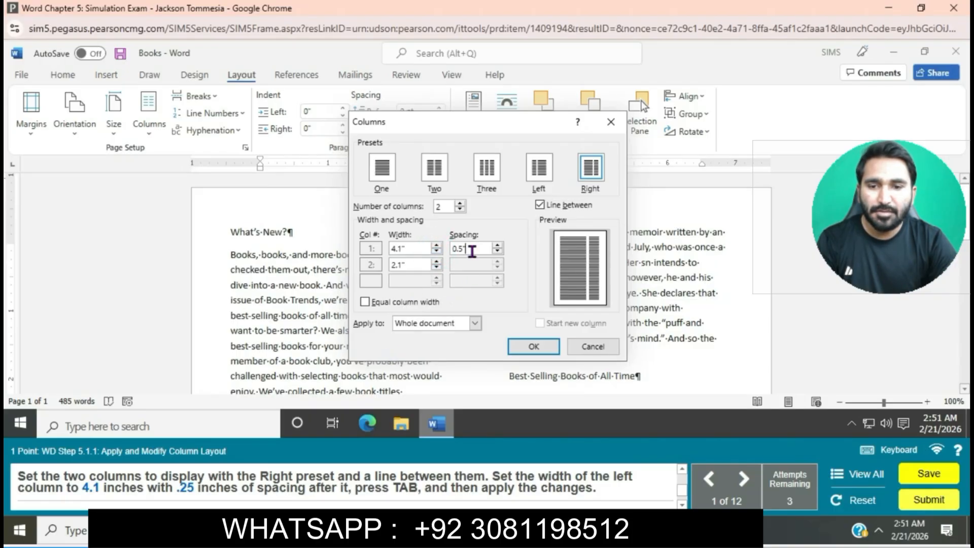
pyautogui.press('BackSpace')
pyautogui.press('BackSpace')
pyautogui.write('25')
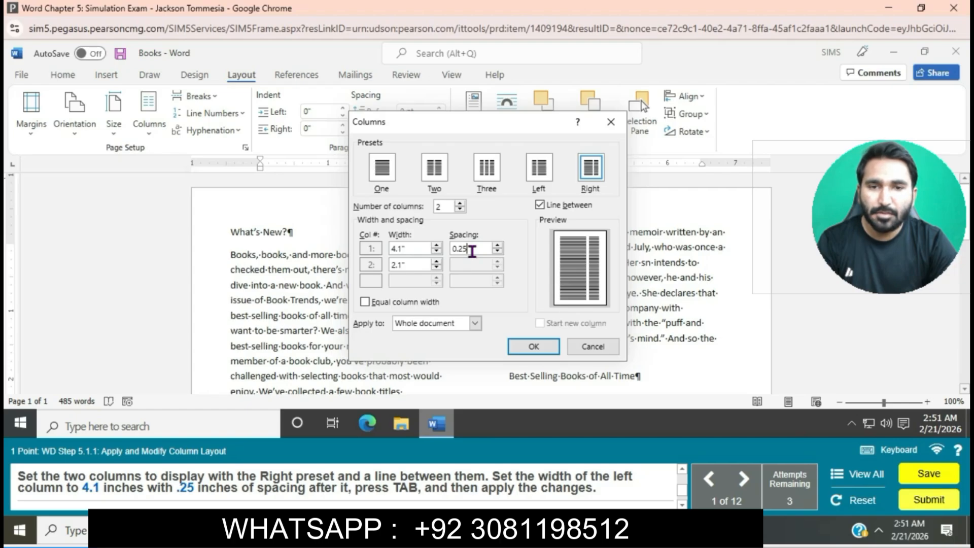
pyautogui.press('Tab')
pyautogui.click(534, 348)
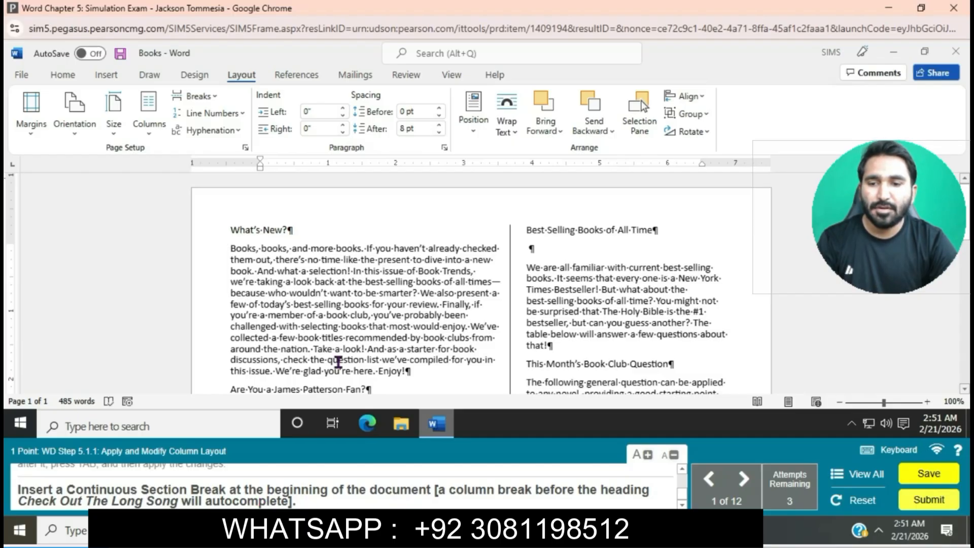
# - Insert a continuous section break at the start of the document and enter Book Trends before it, followed by two paragraph breaks
pyautogui.click(209, 96)
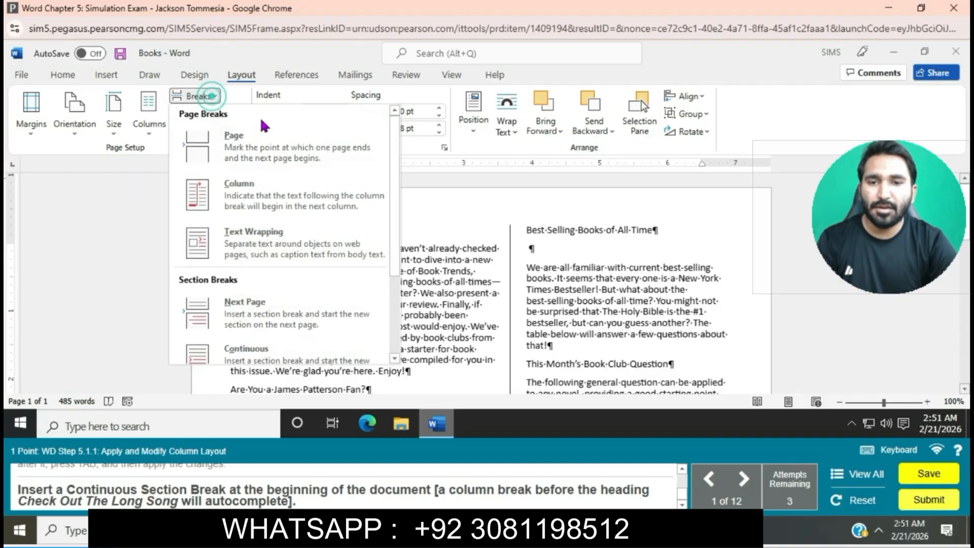
pyautogui.click(274, 350)
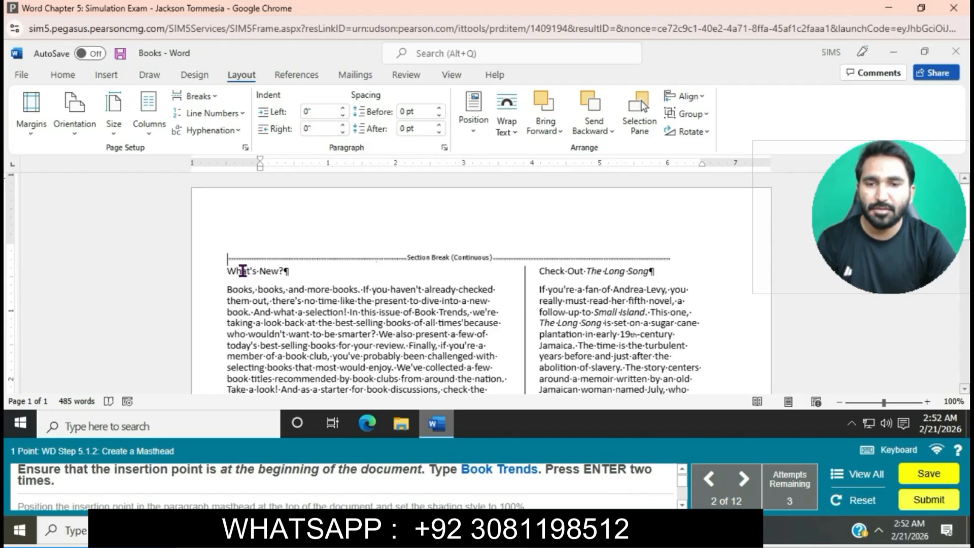
pyautogui.write('Book')
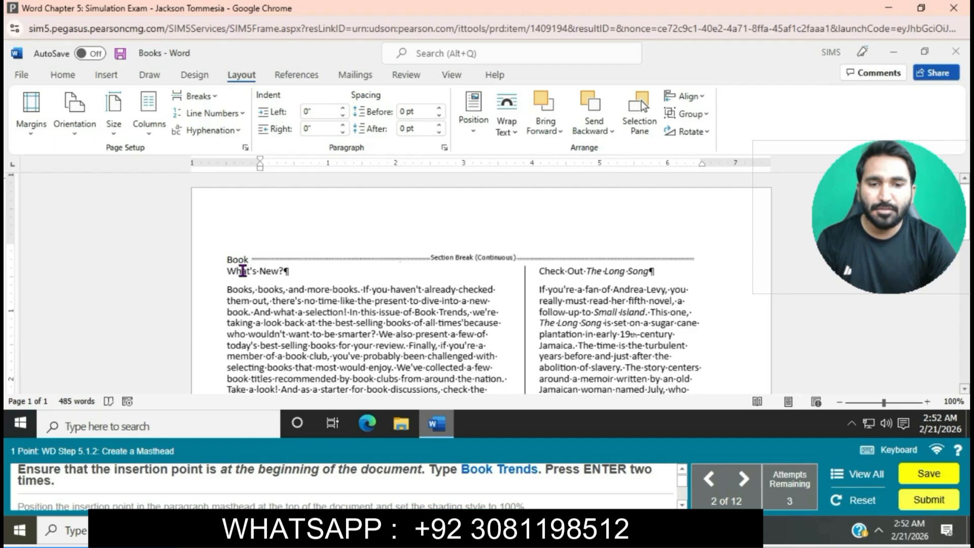
pyautogui.write(' Trends')
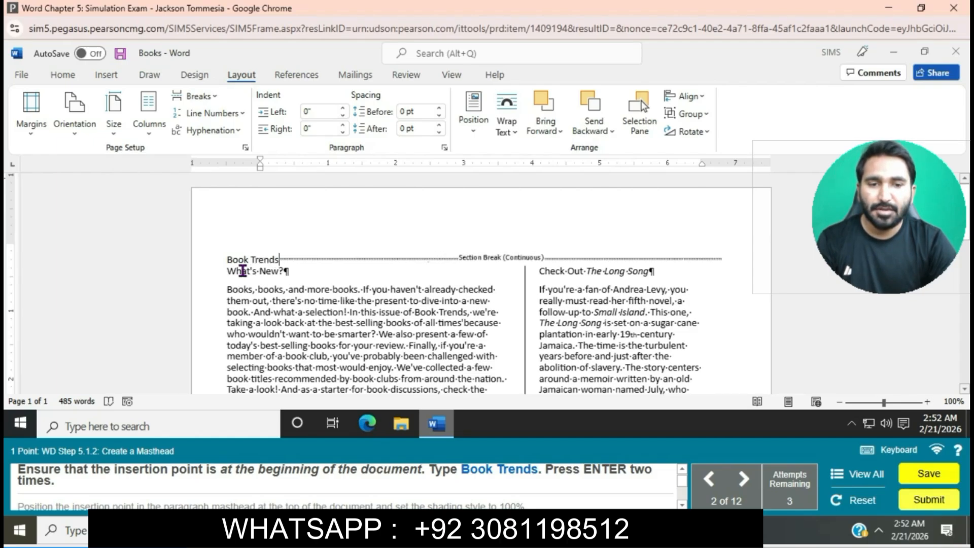
pyautogui.press('Return')
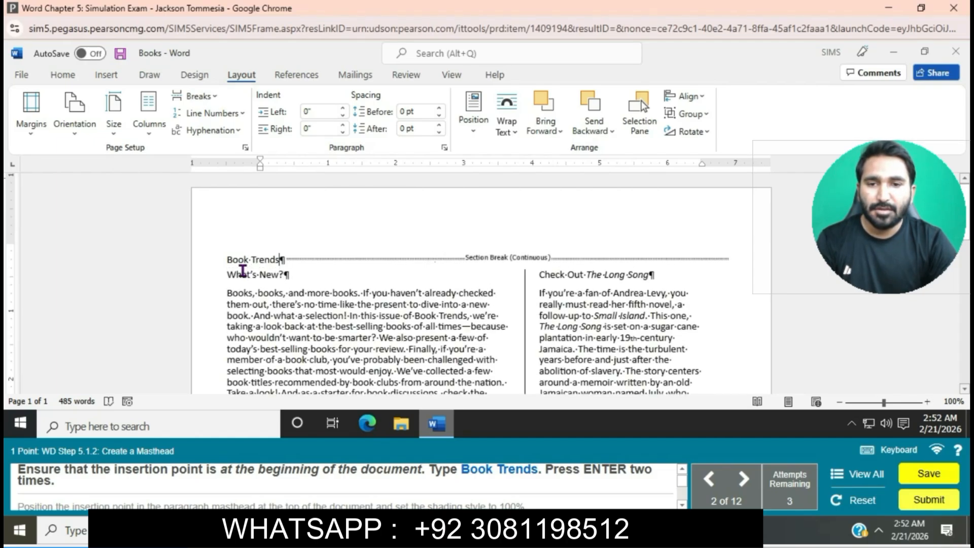
pyautogui.press('Return')
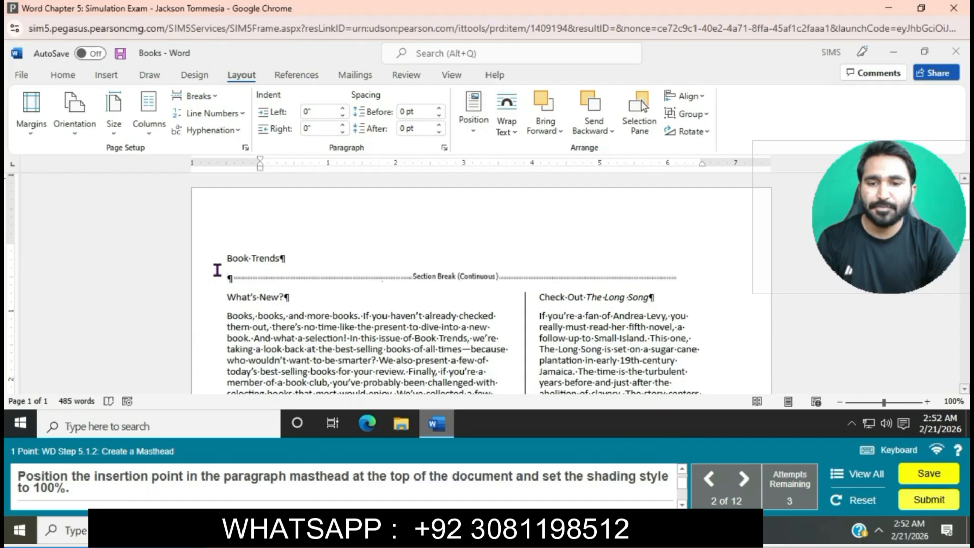
# - Set the shading pattern style of the Book Trends masthead paragraph to Solid (100%) and apply it
pyautogui.click(226, 259)
pyautogui.click(63, 77)
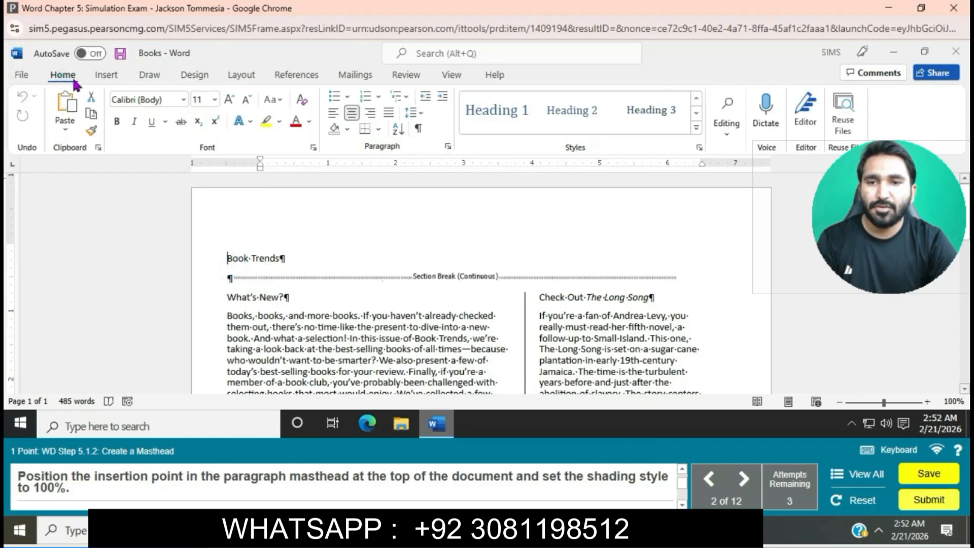
pyautogui.click(378, 129)
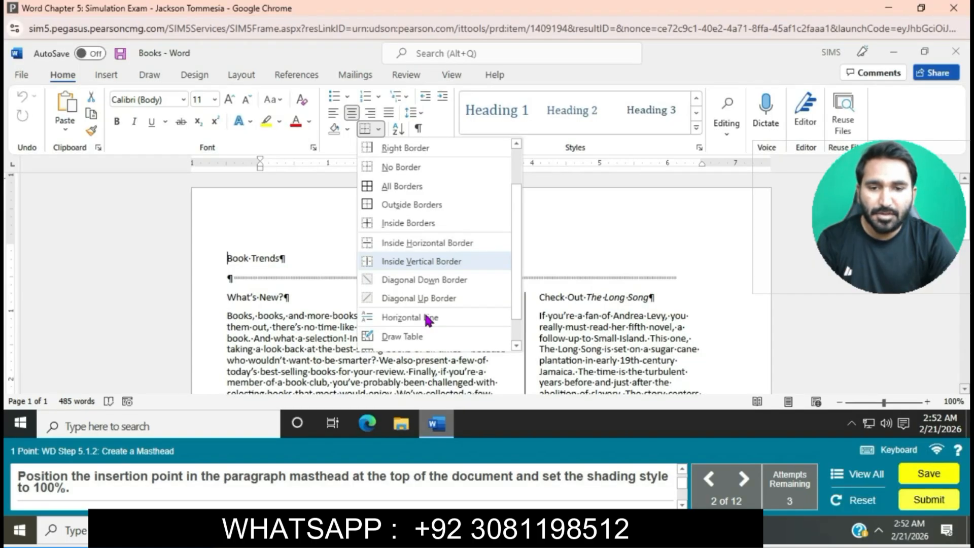
pyautogui.scroll(-2, 428, 319)
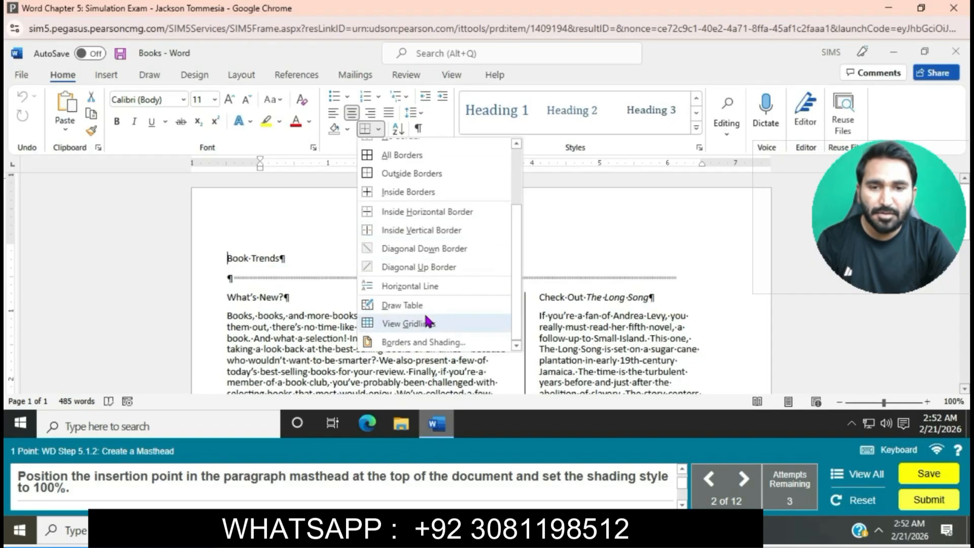
pyautogui.click(431, 343)
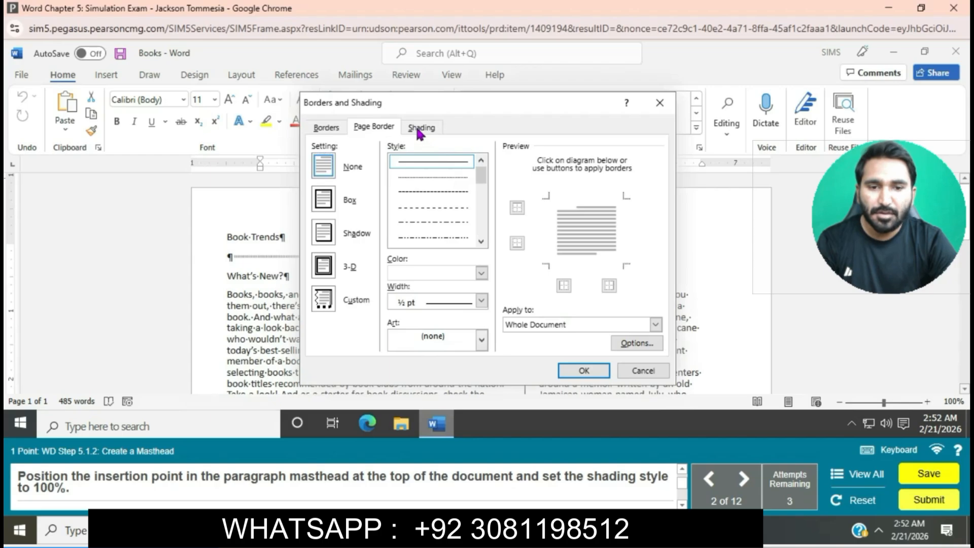
pyautogui.click(419, 130)
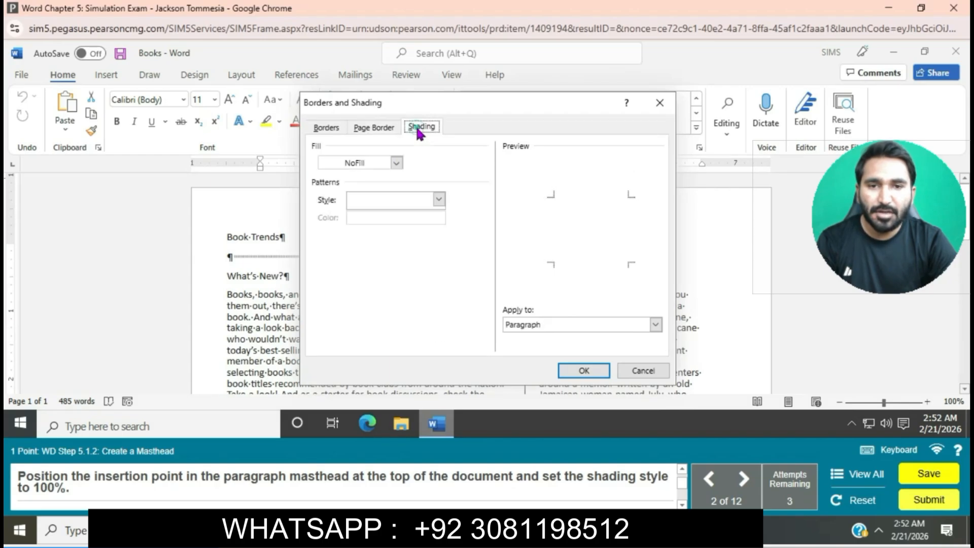
pyautogui.click(396, 162)
pyautogui.click(396, 162)
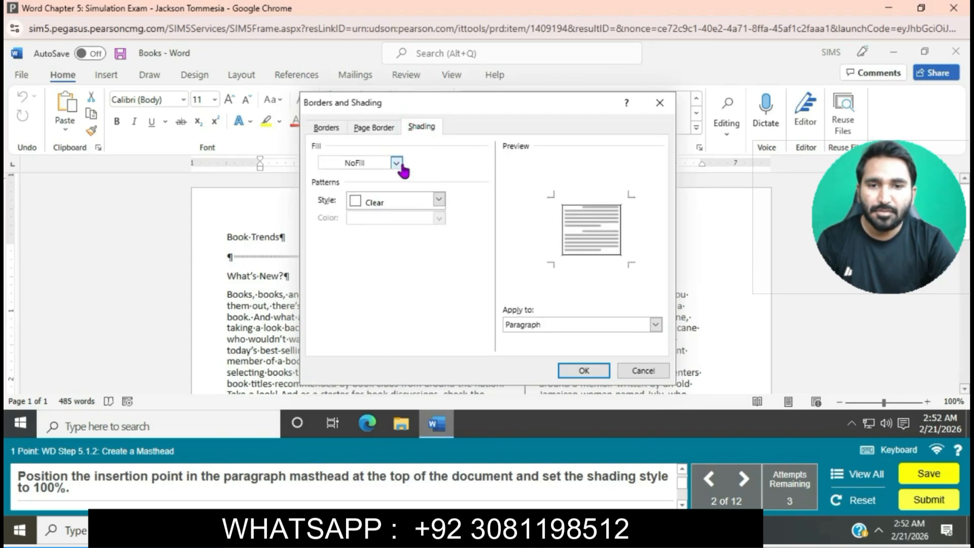
pyautogui.click(439, 201)
pyautogui.click(389, 234)
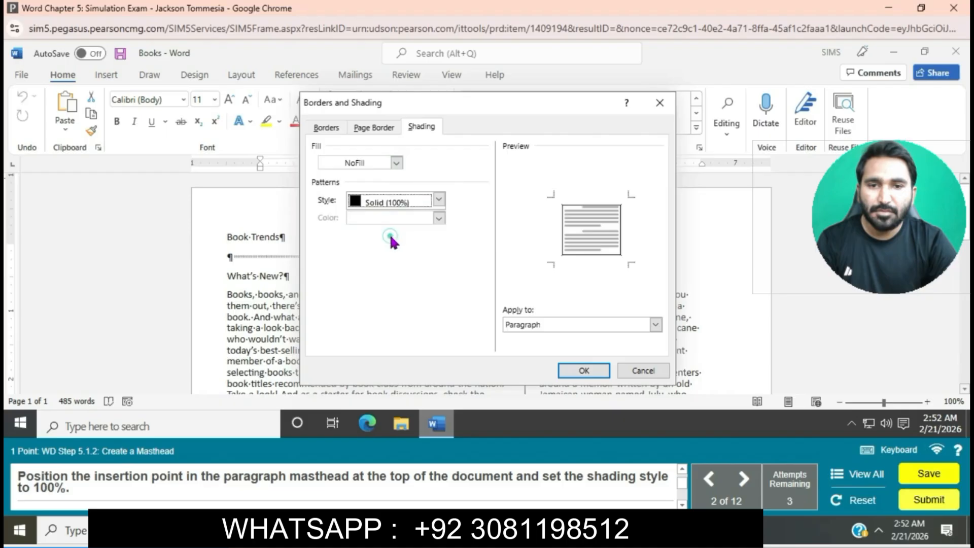
pyautogui.click(586, 373)
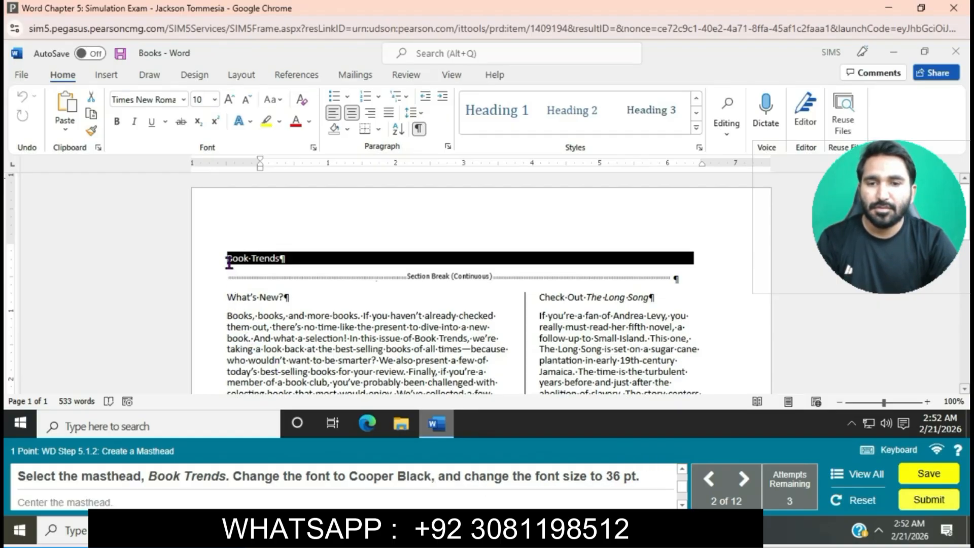
# - Select the Book Trends masthead text and change its font to Cooper Black
pyautogui.moveTo(228, 258); pyautogui.dragTo(298, 261)
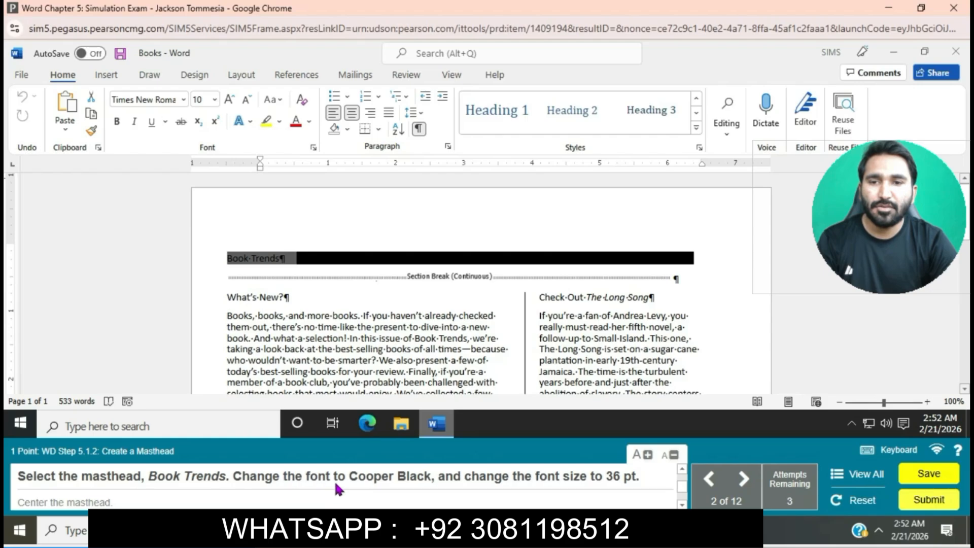
pyautogui.click(184, 100)
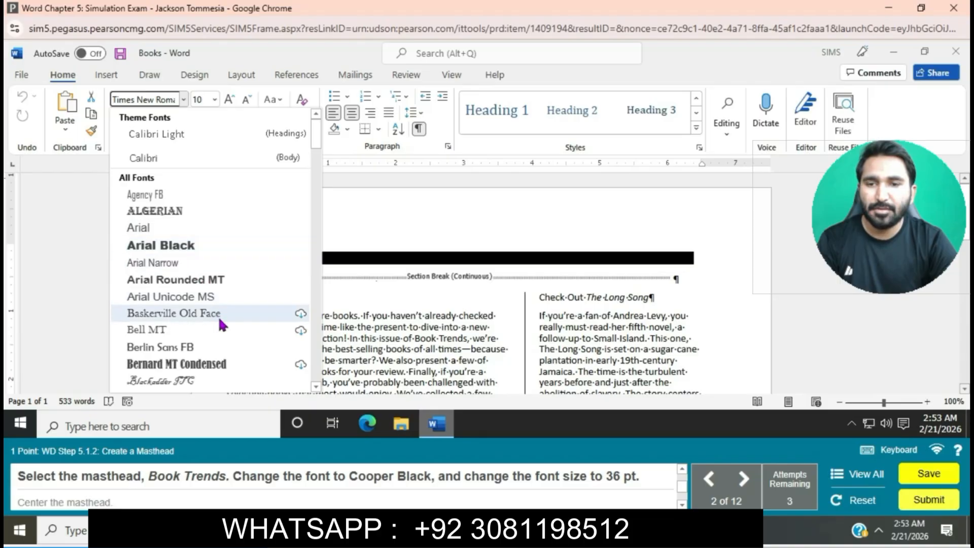
pyautogui.scroll(-5, 220, 323)
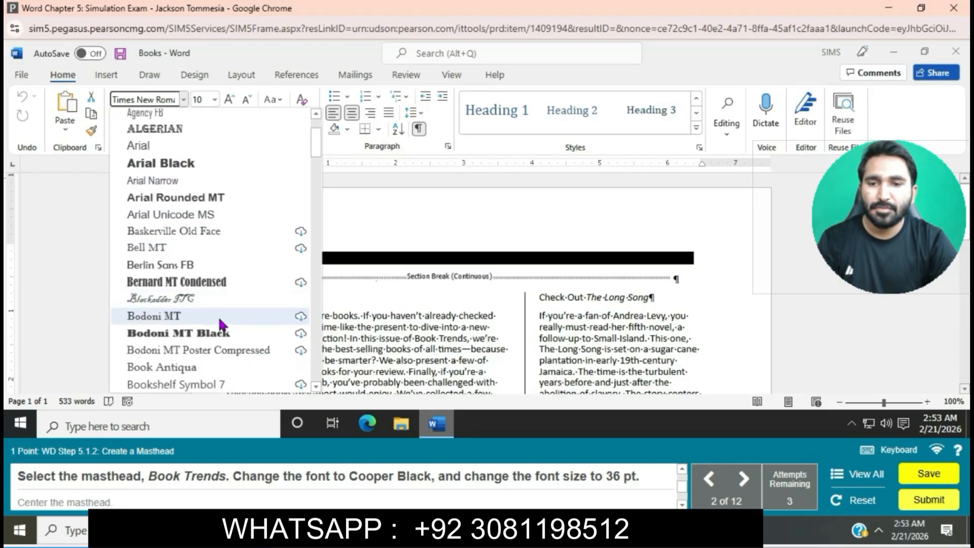
pyautogui.scroll(-3, 219, 323)
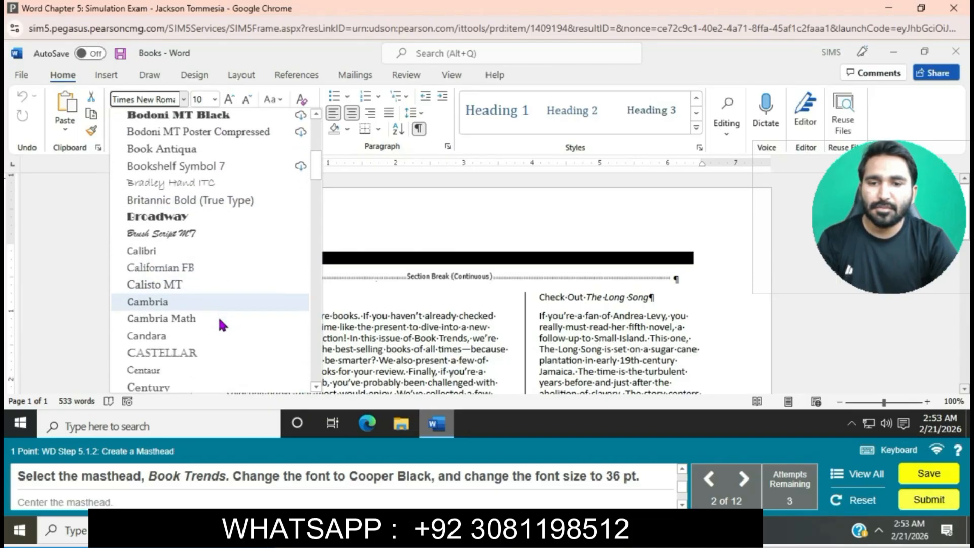
pyautogui.scroll(-4, 220, 323)
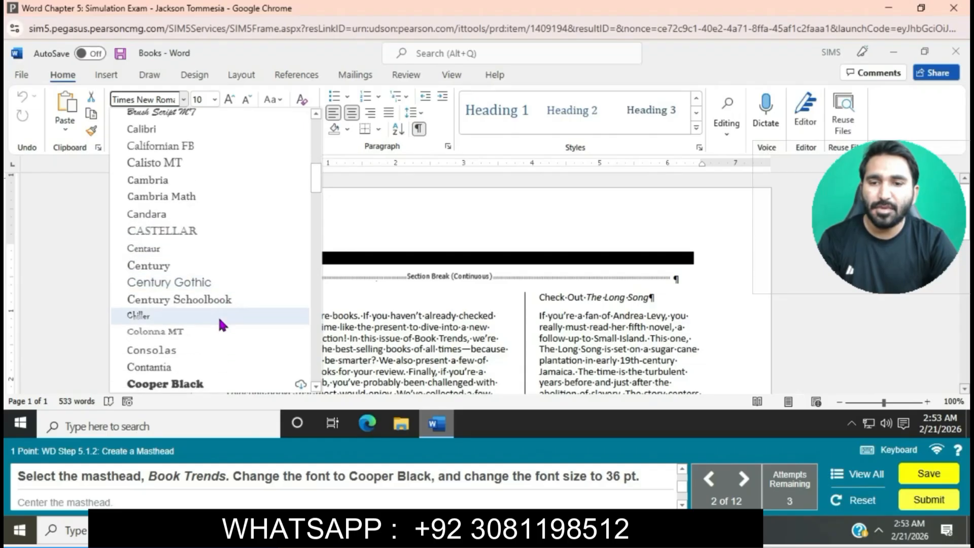
pyautogui.scroll(-1, 219, 323)
pyautogui.click(203, 327)
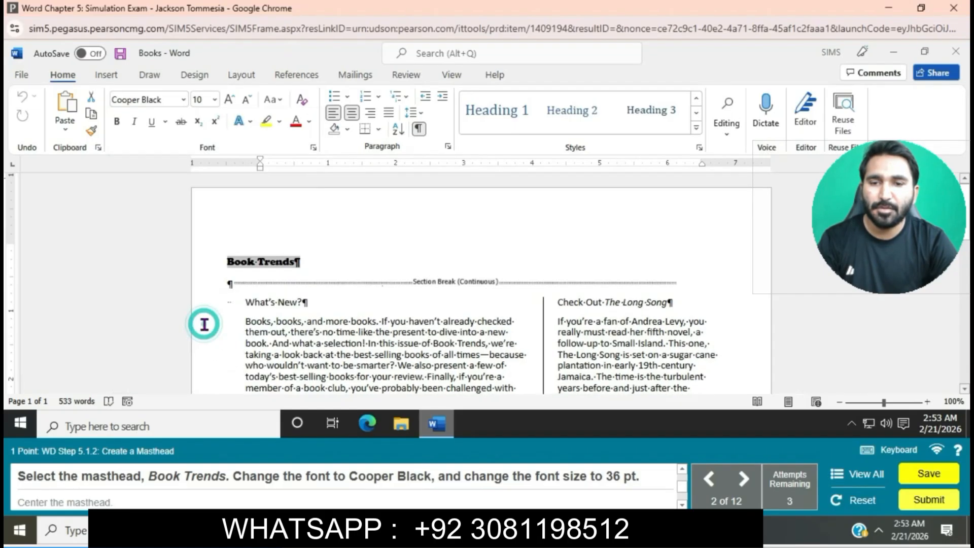
# - Set the masthead's font size to 36 pt and center the masthead
pyautogui.click(215, 99)
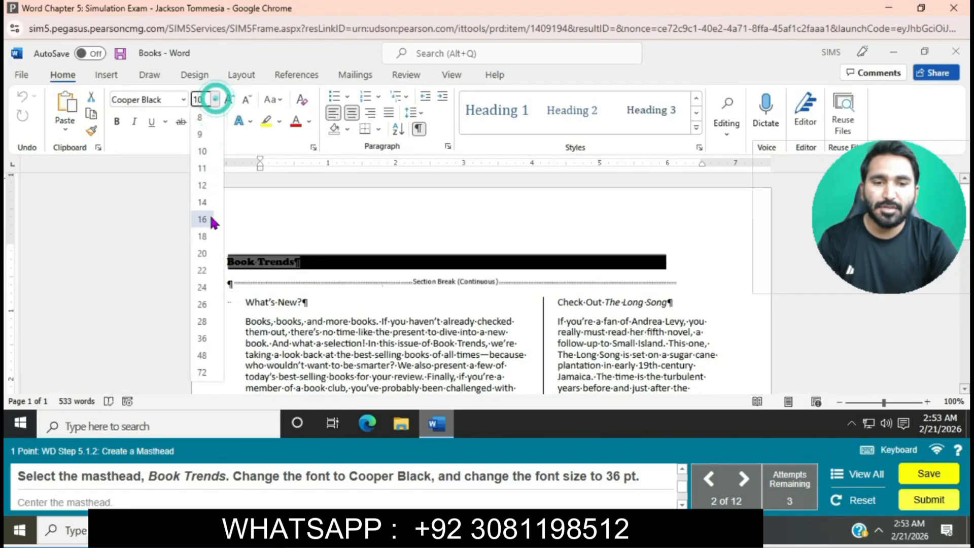
pyautogui.click(206, 338)
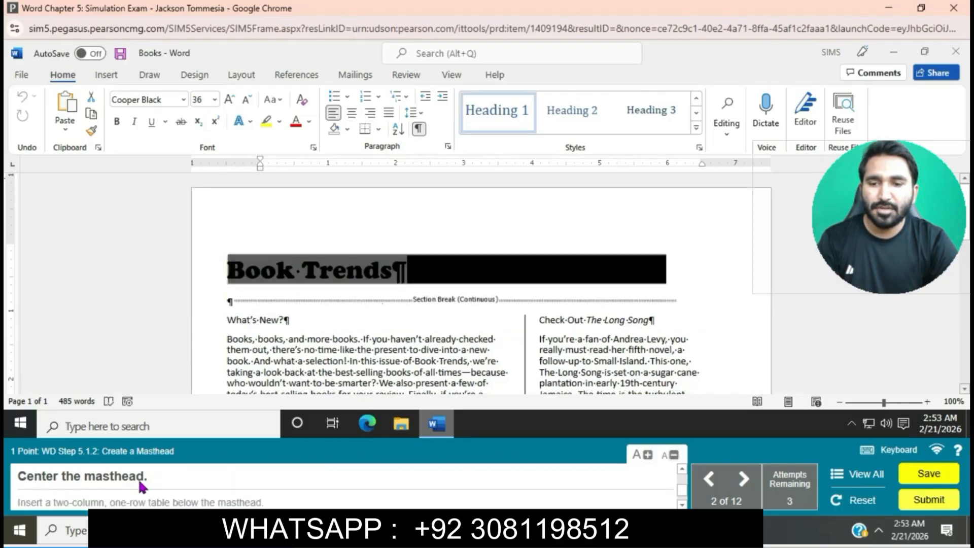
pyautogui.click(350, 114)
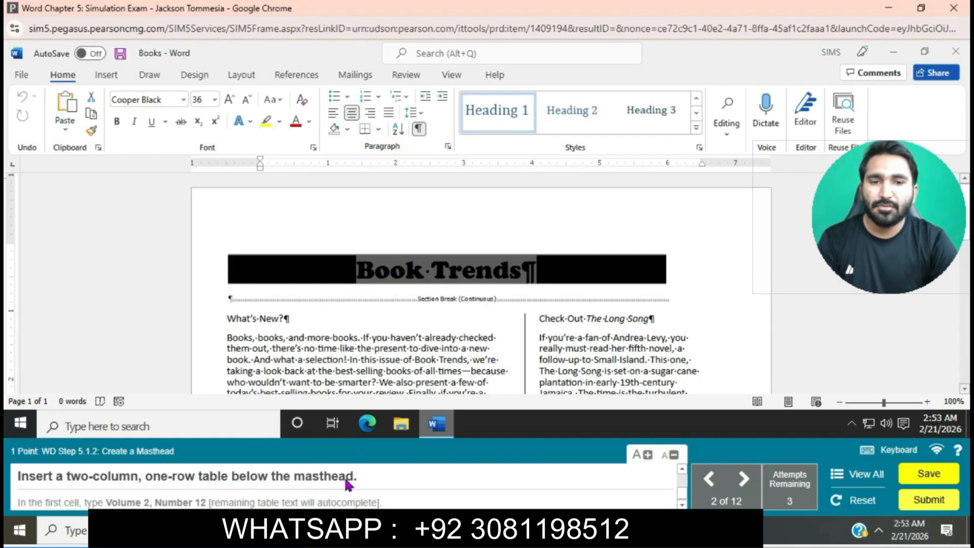
# - Insert a two-column, one-row table in the blank paragraph below the masthead
pyautogui.click(220, 296)
pyautogui.click(220, 296)
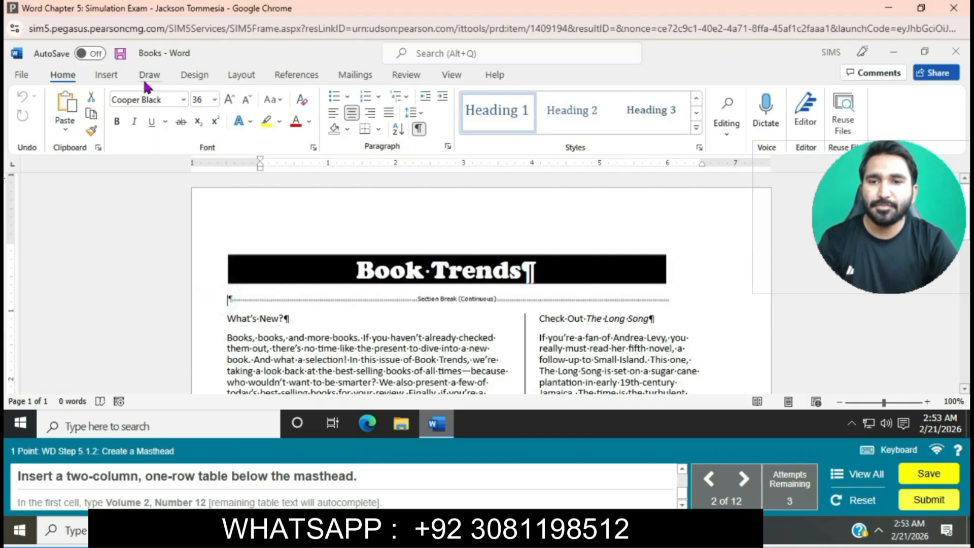
pyautogui.click(117, 79)
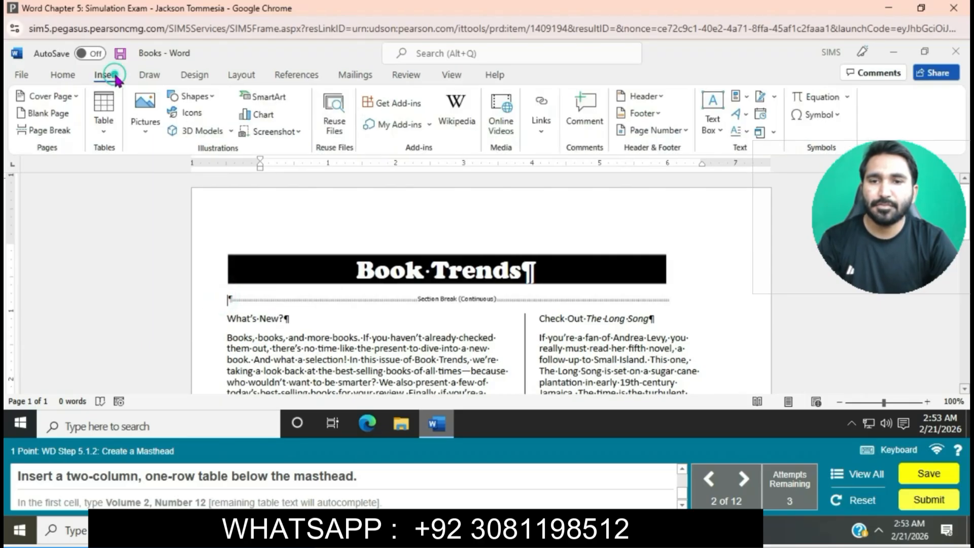
pyautogui.click(105, 130)
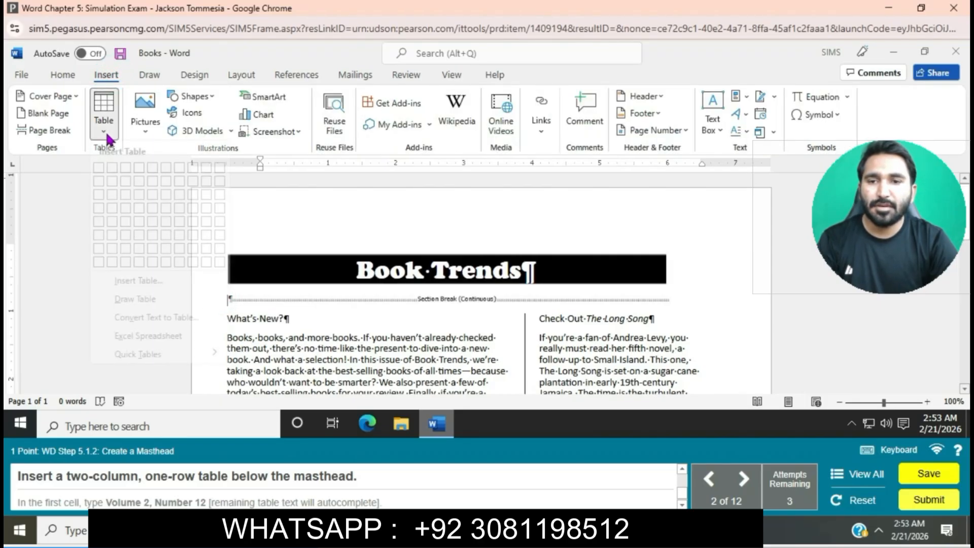
pyautogui.click(100, 169)
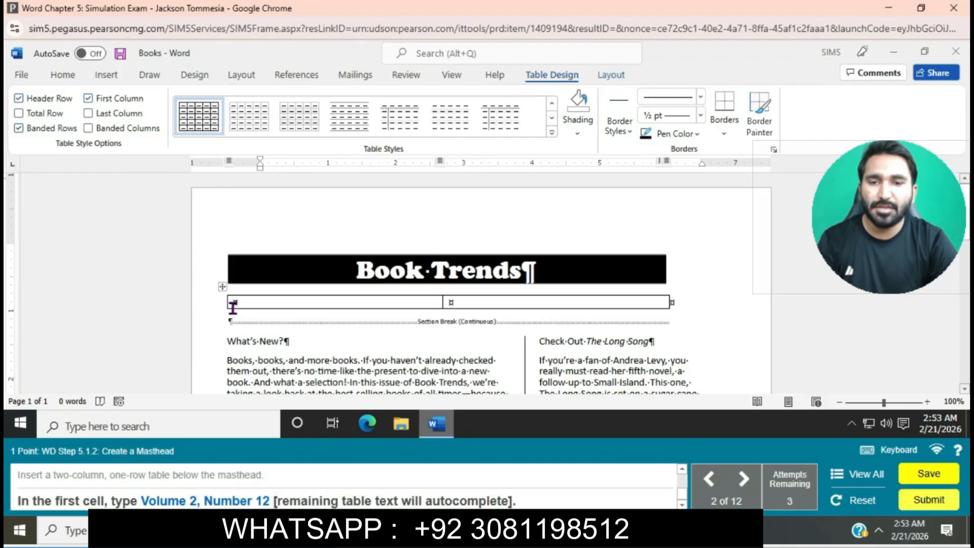
# - Enter Volume 2, Number 12 in the first cell of the table below the masthead
pyautogui.write('Volume')
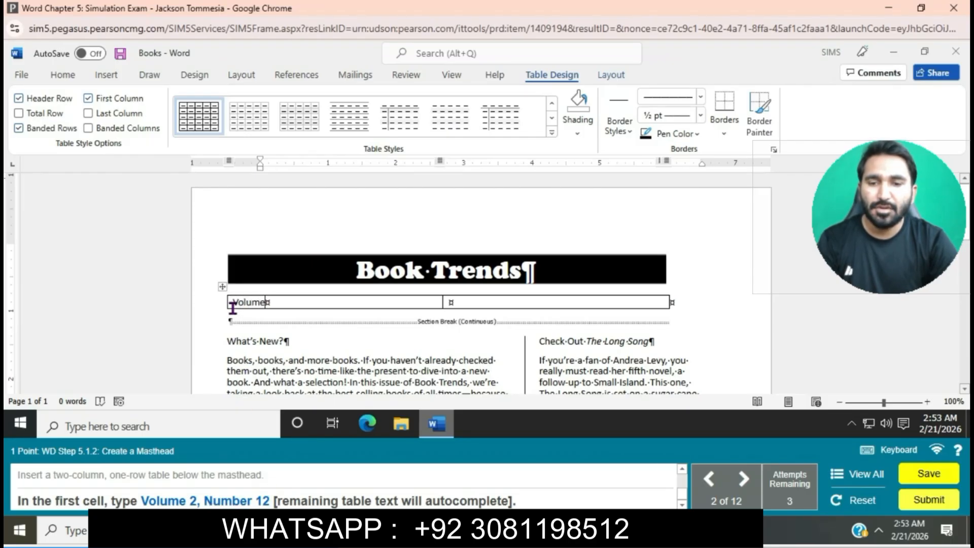
pyautogui.write(' 2,')
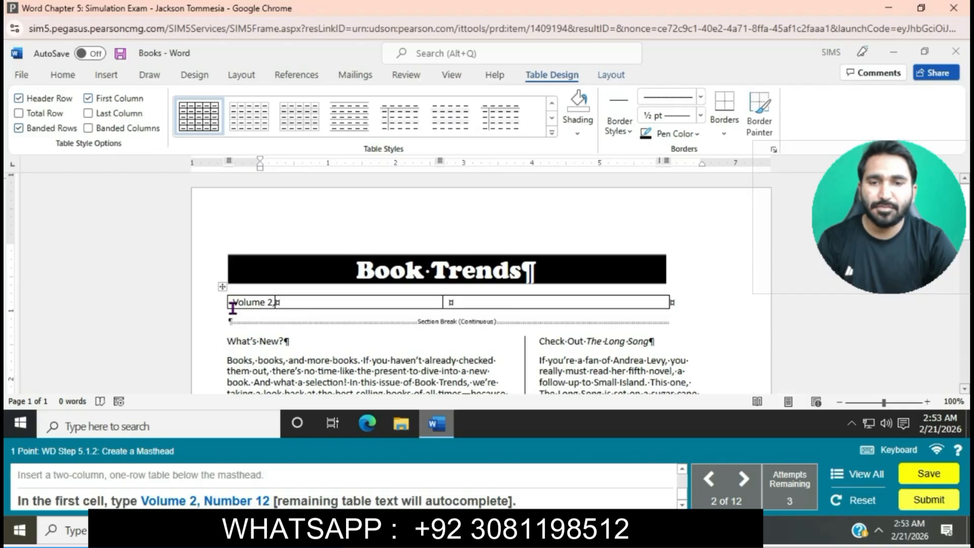
pyautogui.write(' Number')
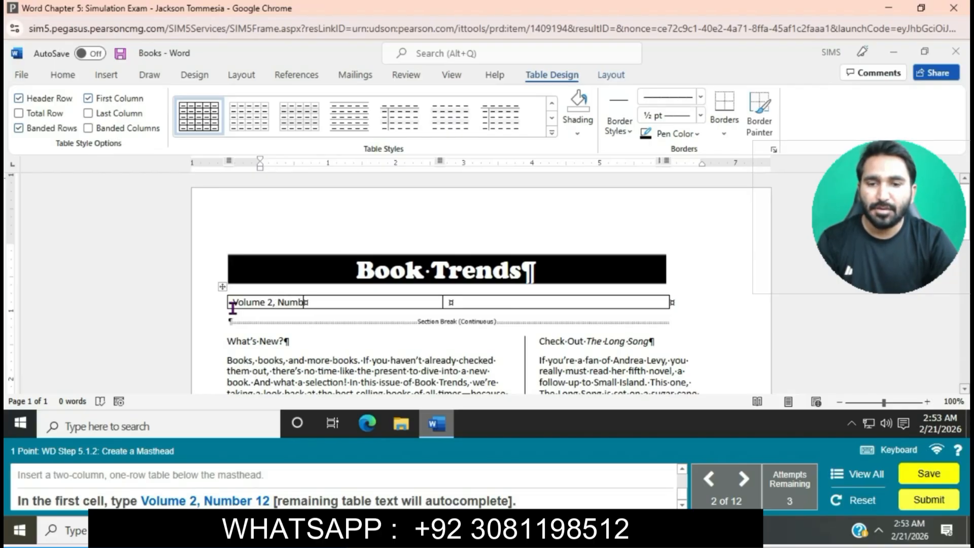
pyautogui.write(' 12')
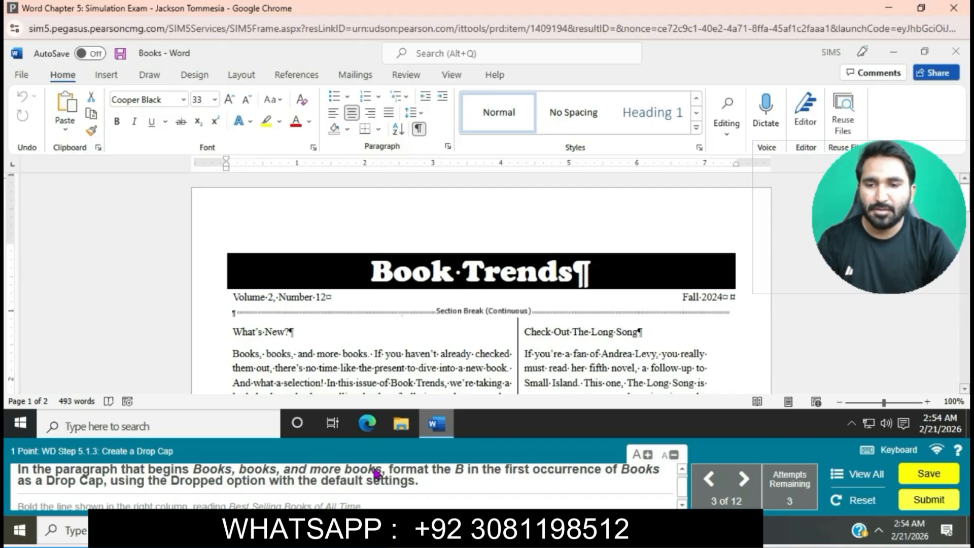
# - Format the B that begins the paragraph "Books, books, and more books" as a drop cap with the Dropped option
pyautogui.click(232, 353)
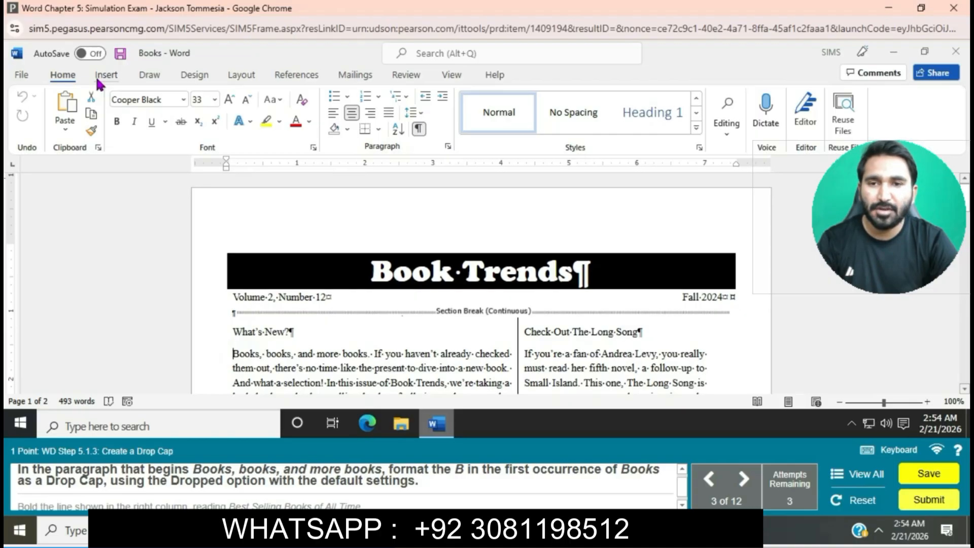
pyautogui.click(101, 77)
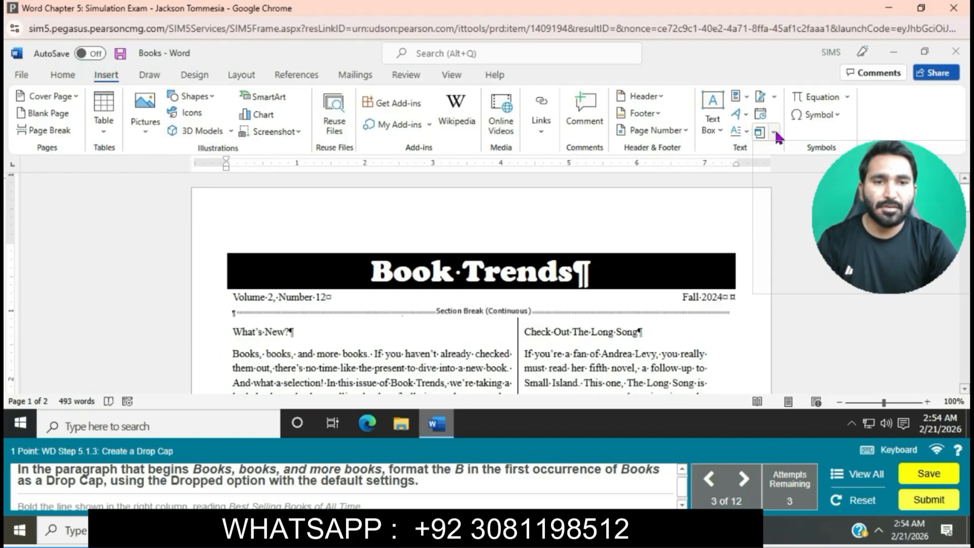
pyautogui.click(747, 132)
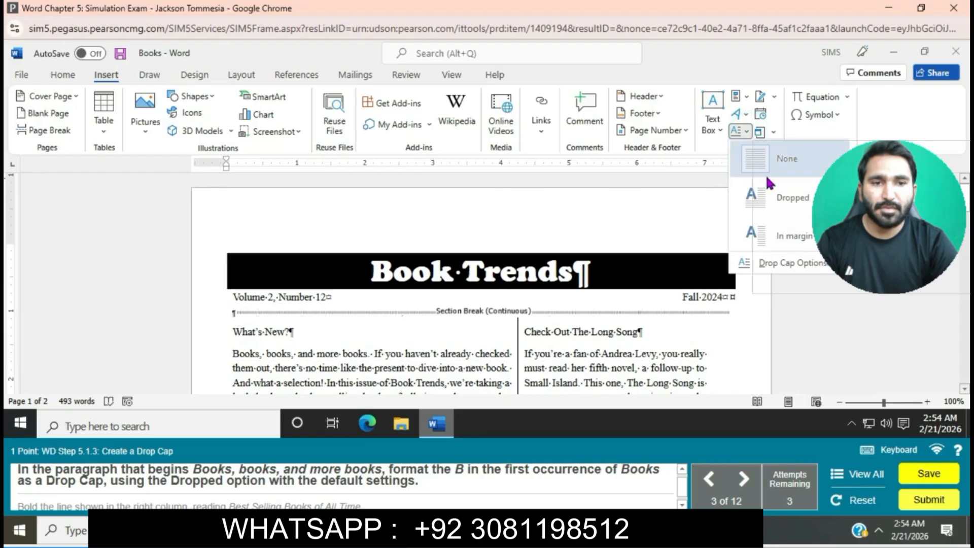
pyautogui.click(781, 197)
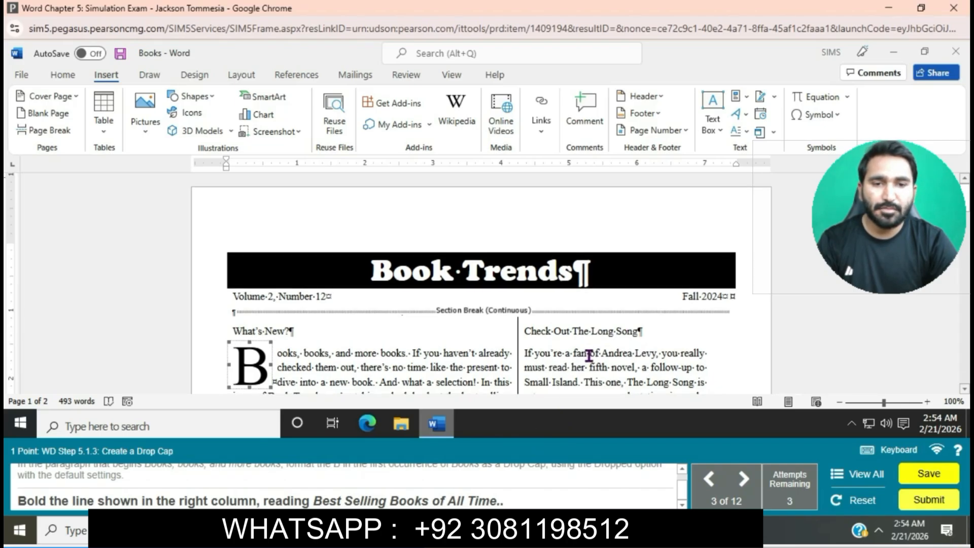
# - Bold the heading line Best Selling Books of All Time in the second column
pyautogui.scroll(-3, 587, 357)
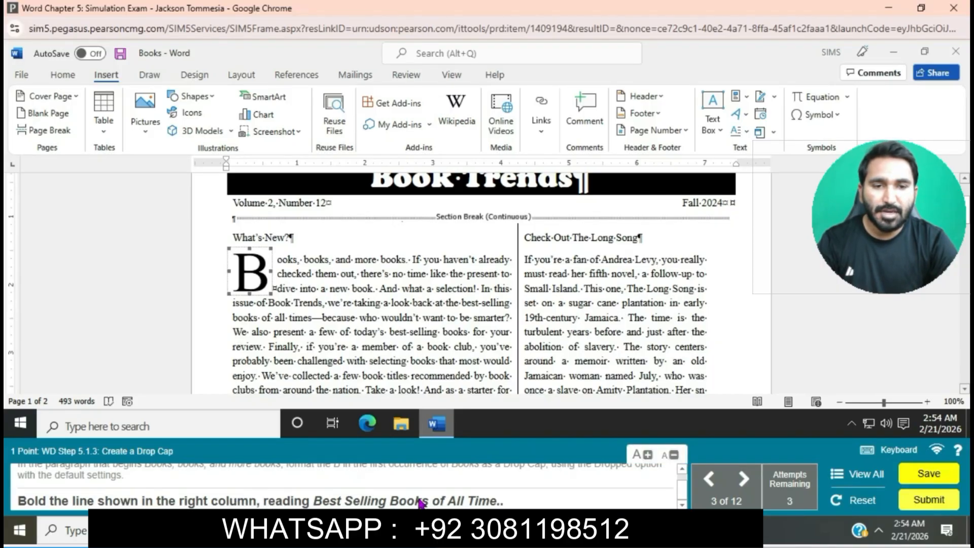
pyautogui.scroll(-5, 591, 355)
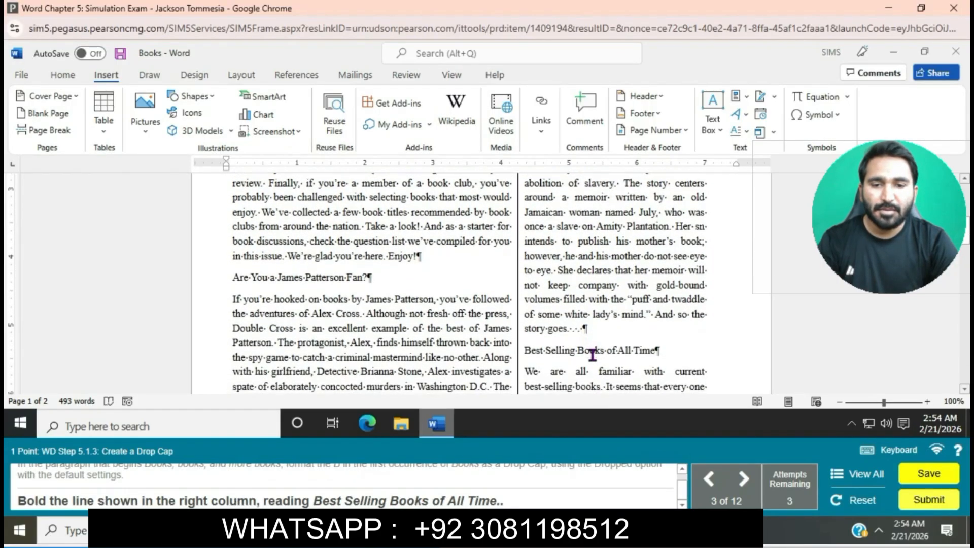
pyautogui.moveTo(522, 349); pyautogui.dragTo(663, 349)
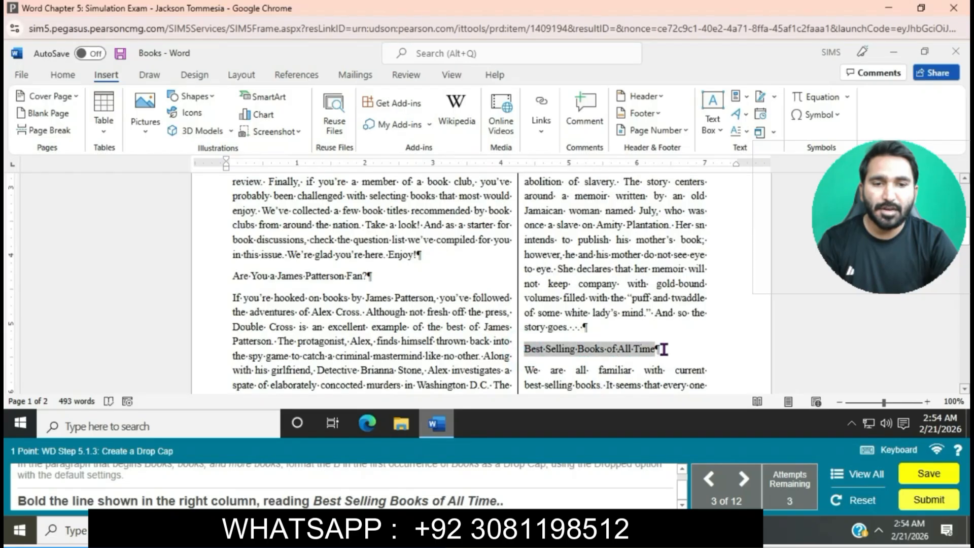
pyautogui.click(65, 76)
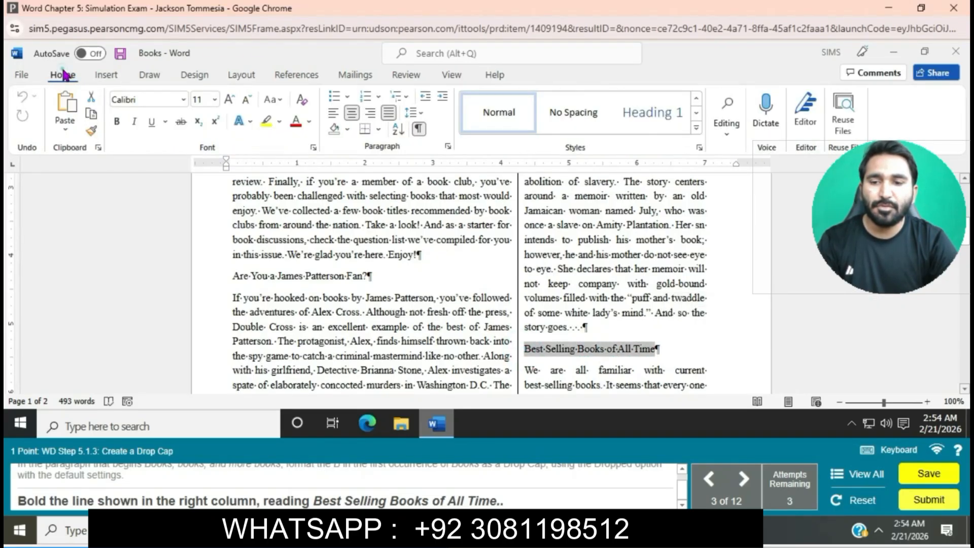
pyautogui.click(120, 120)
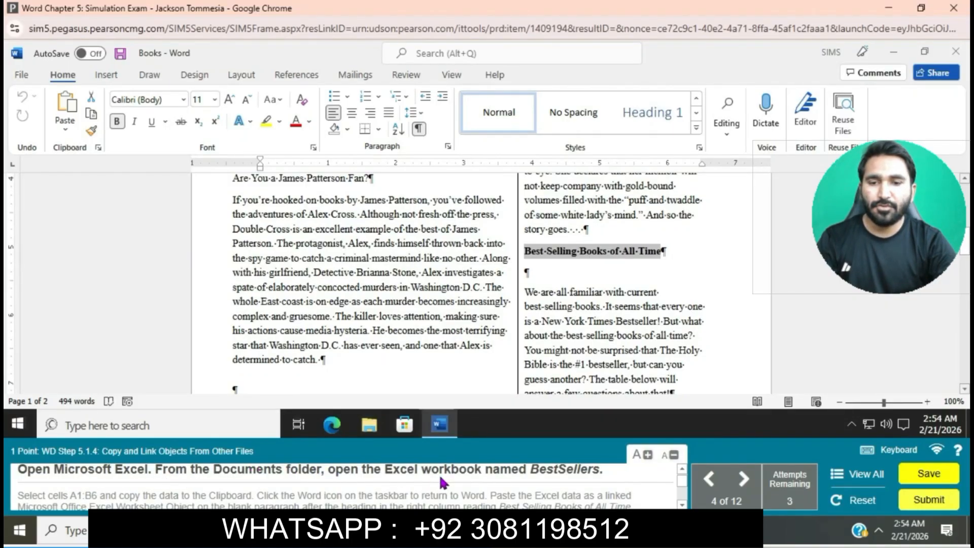
# - Launch Excel and open the BestSellers workbook from the Documents folder
pyautogui.click(195, 422)
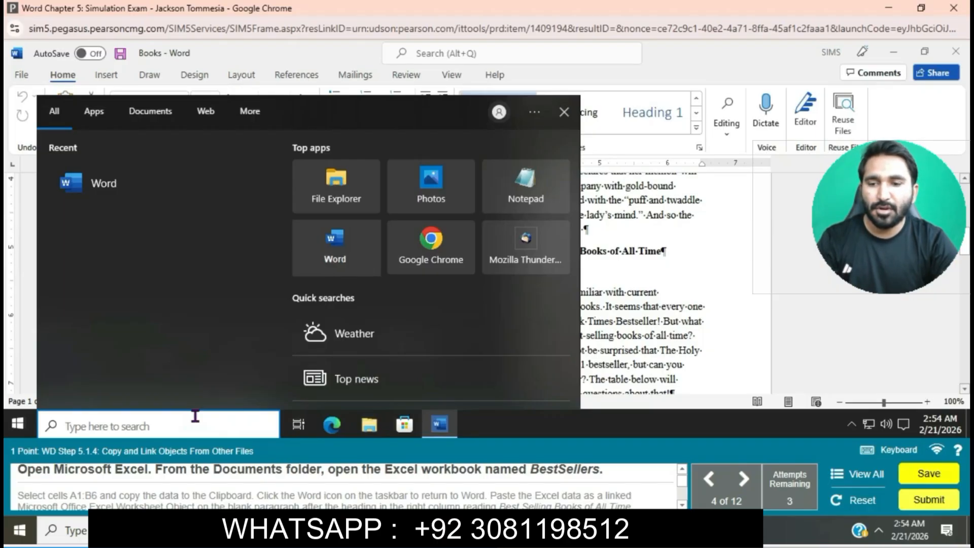
pyautogui.write('Ex')
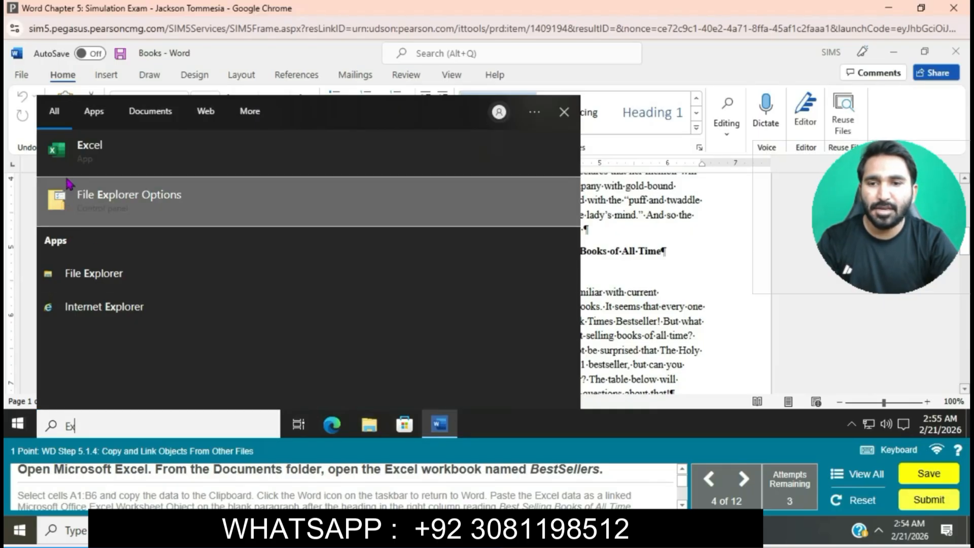
pyautogui.click(112, 166)
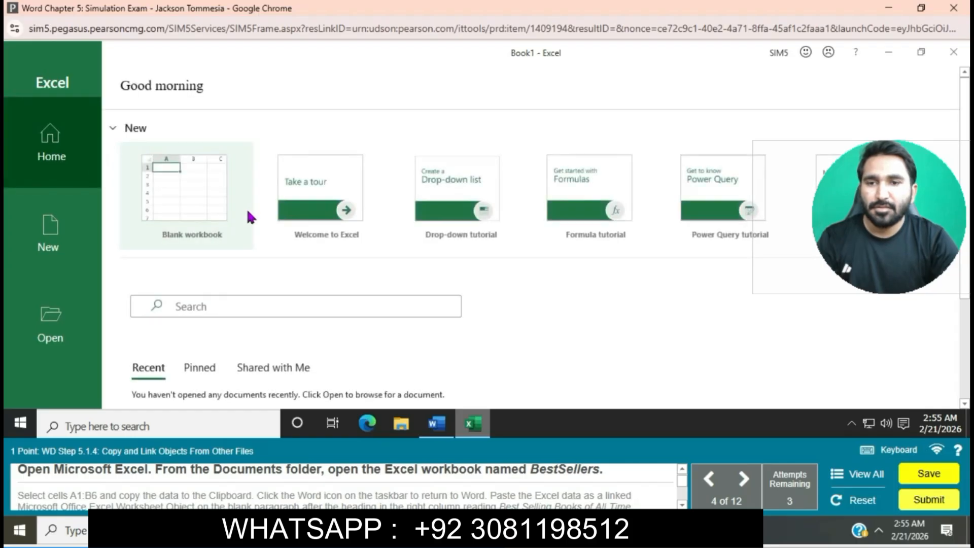
pyautogui.click(50, 325)
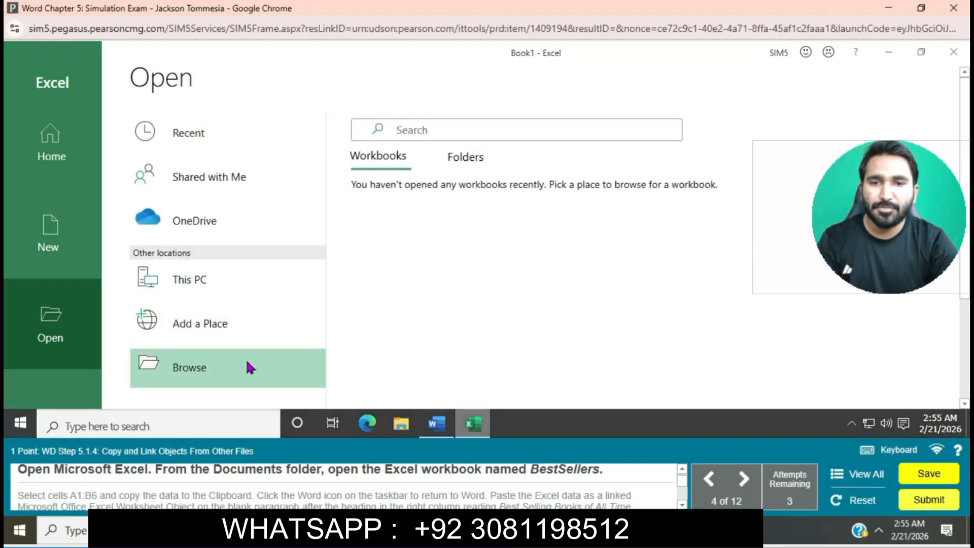
pyautogui.click(248, 366)
pyautogui.click(415, 209)
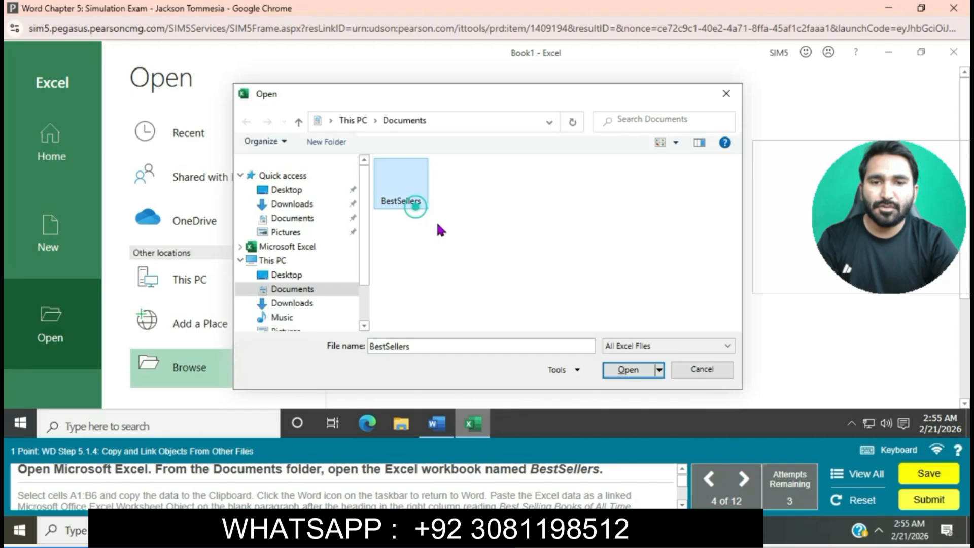
pyautogui.click(616, 378)
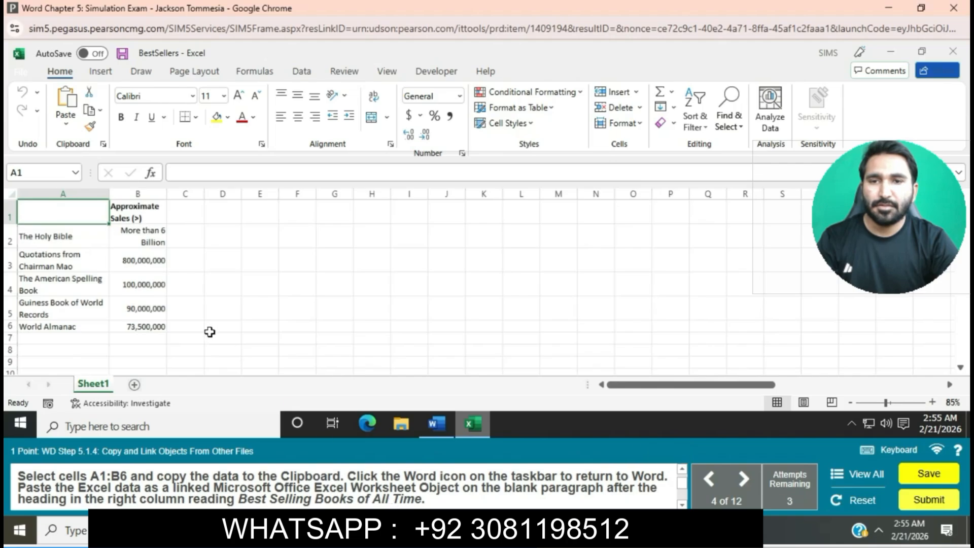
# - Copy cells A1:B6 of the BestSellers worksheet and switch back to the Books document in Word
pyautogui.moveTo(64, 210)
pyautogui.mouseDown()
pyautogui.moveTo(132, 238)
pyautogui.moveTo(163, 285)
pyautogui.moveTo(149, 324)
pyautogui.mouseUp()
pyautogui.hotkey('ctrl', 'c')
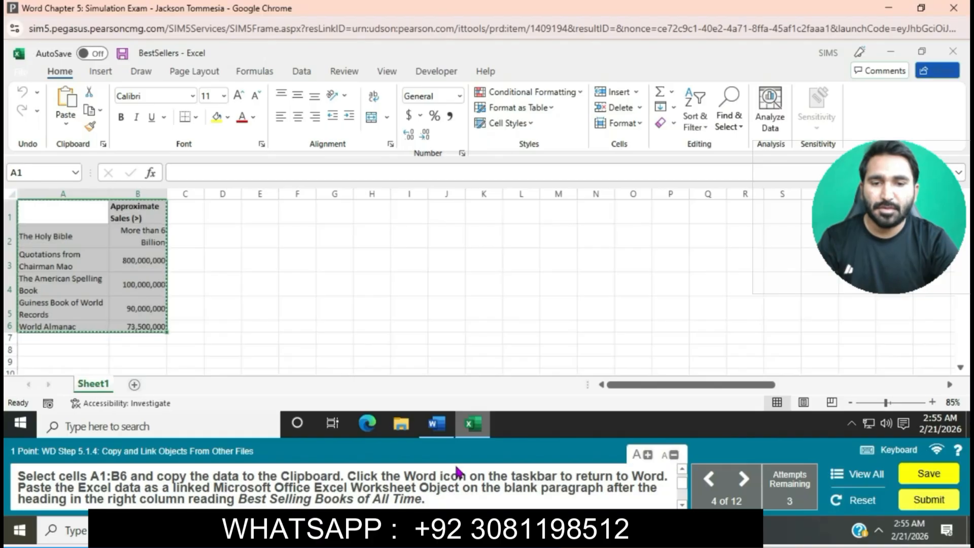
pyautogui.click(466, 428)
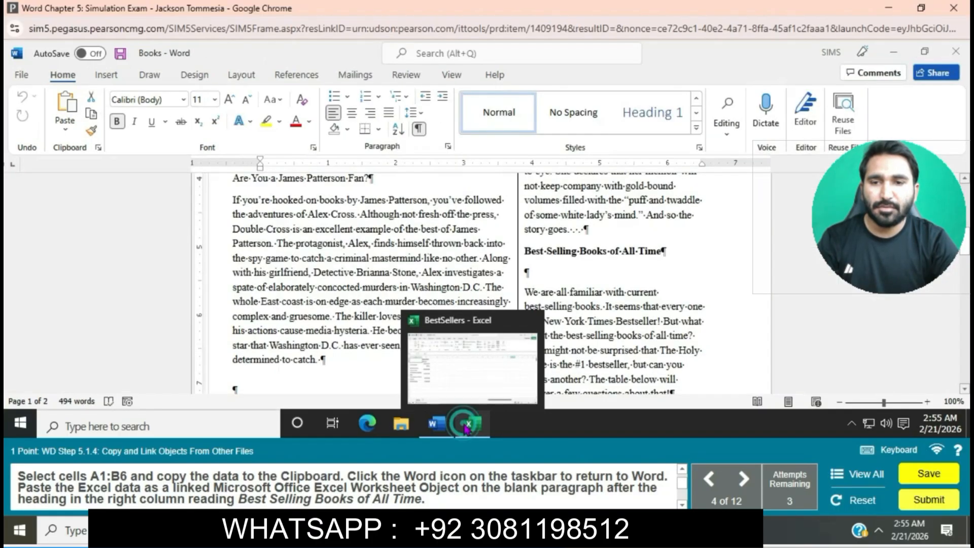
pyautogui.moveTo(435, 425)
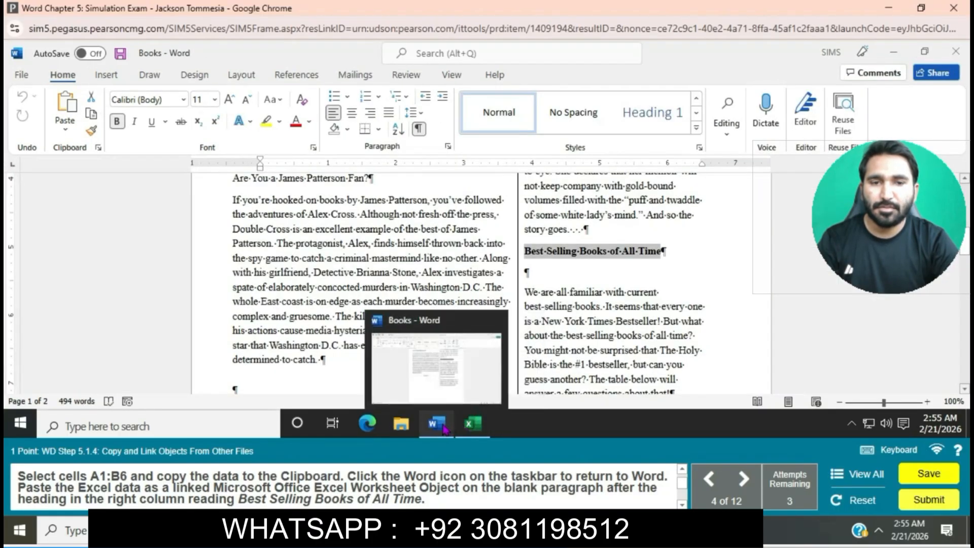
pyautogui.click(461, 369)
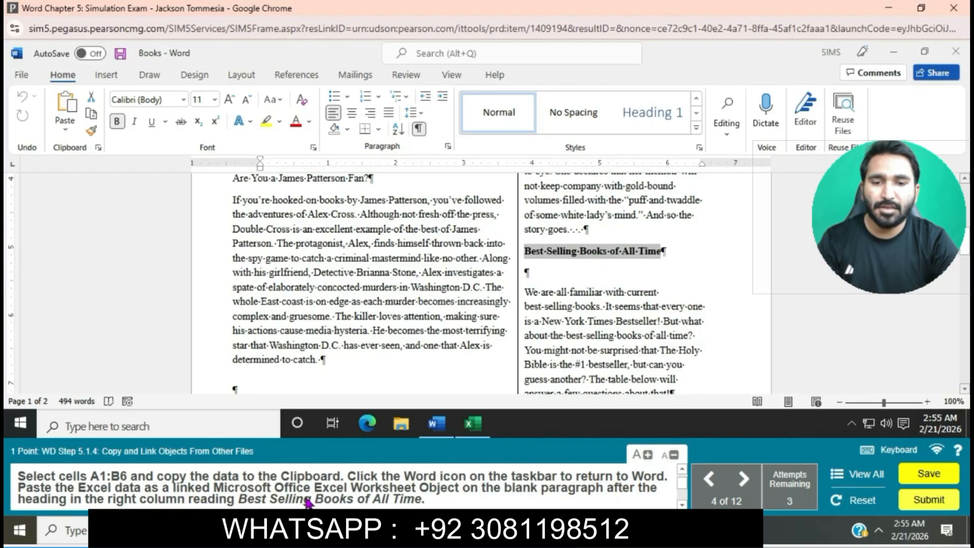
# - Paste the copied cells as a linked Microsoft Excel Worksheet Object in the blank paragraph below the heading Best Selling Books of All Time
pyautogui.click(525, 272)
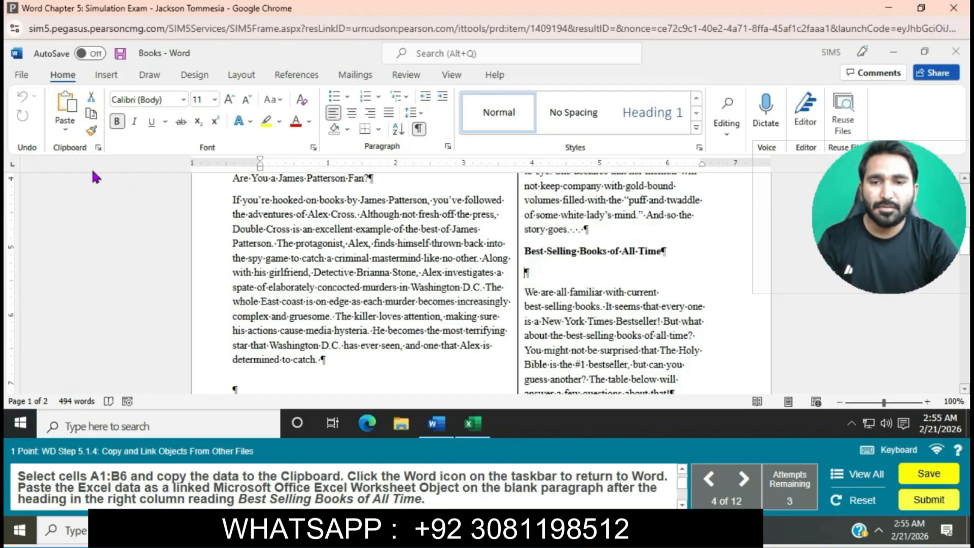
pyautogui.click(63, 129)
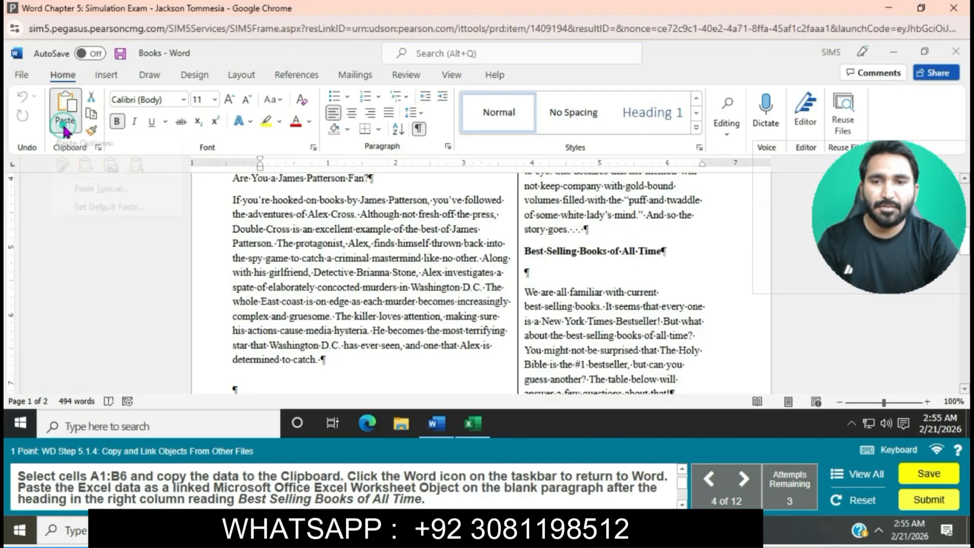
pyautogui.click(95, 194)
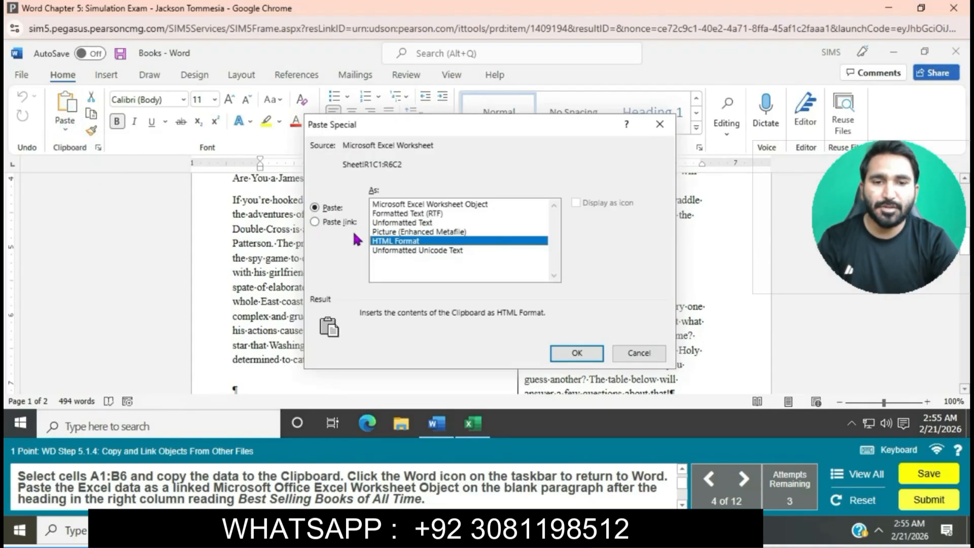
pyautogui.click(315, 223)
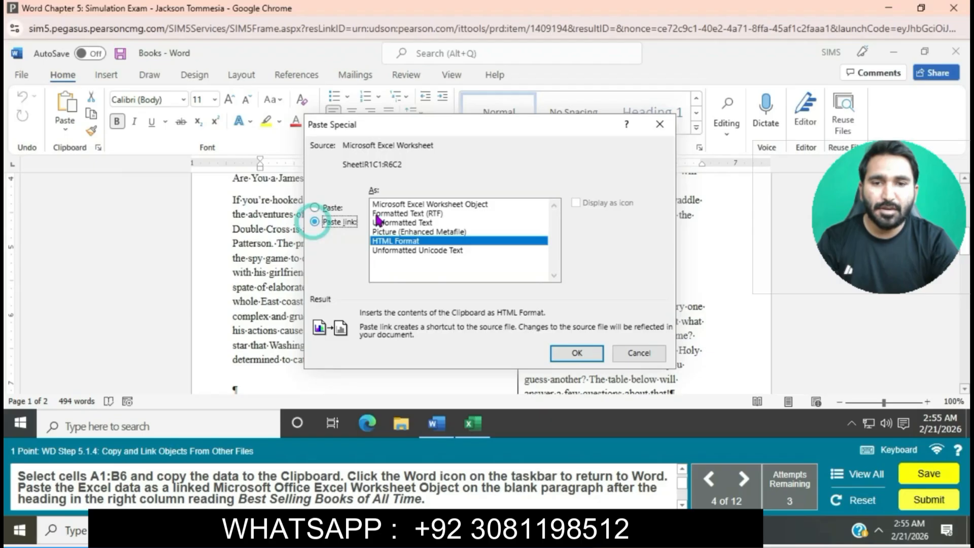
pyautogui.click(429, 205)
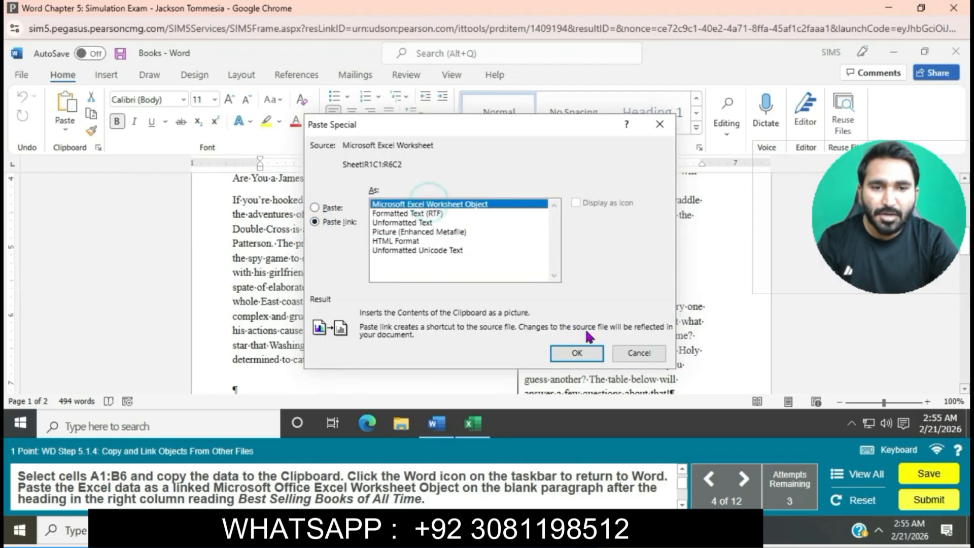
pyautogui.click(576, 352)
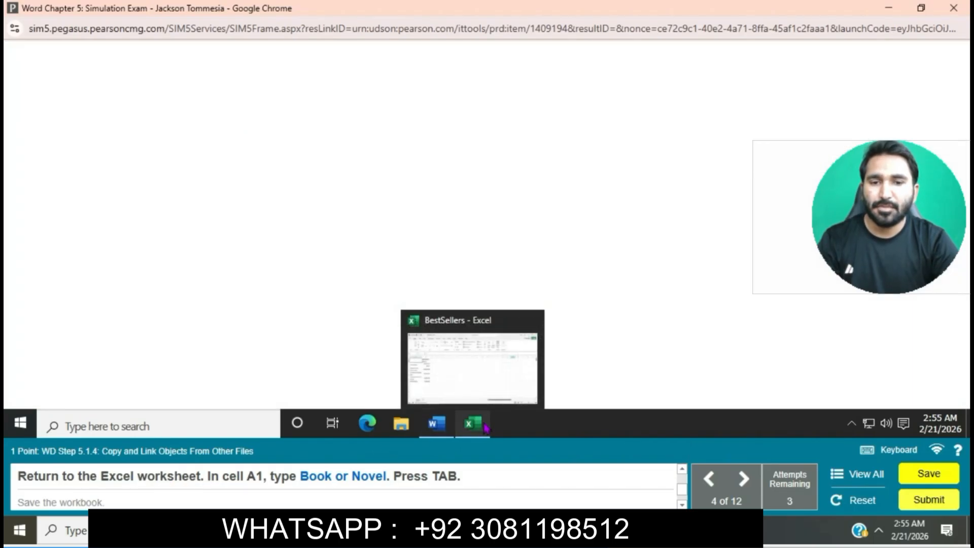
# - Return to the BestSellers worksheet in Excel, enter Book or Novel in cell A1, and save the workbook
pyautogui.click(466, 429)
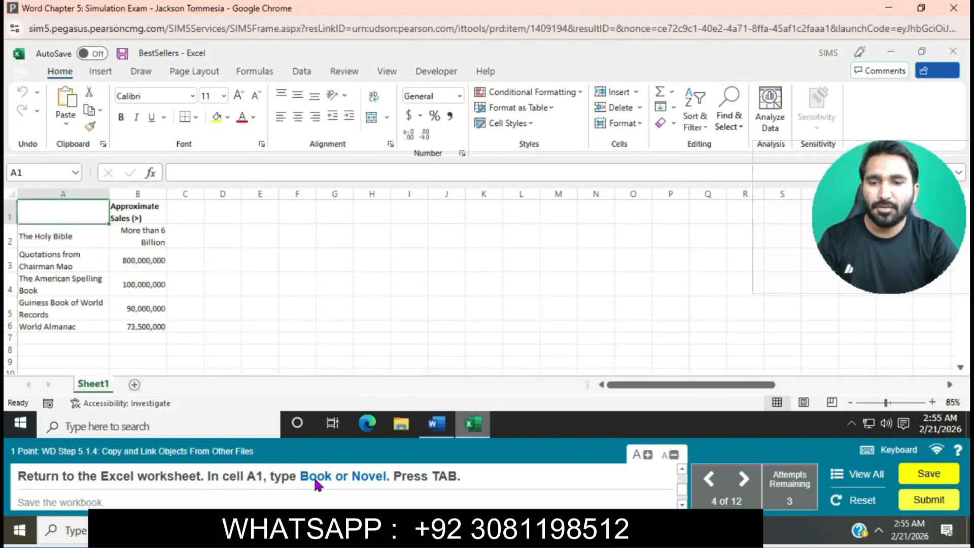
pyautogui.click(204, 169)
pyautogui.write('Book')
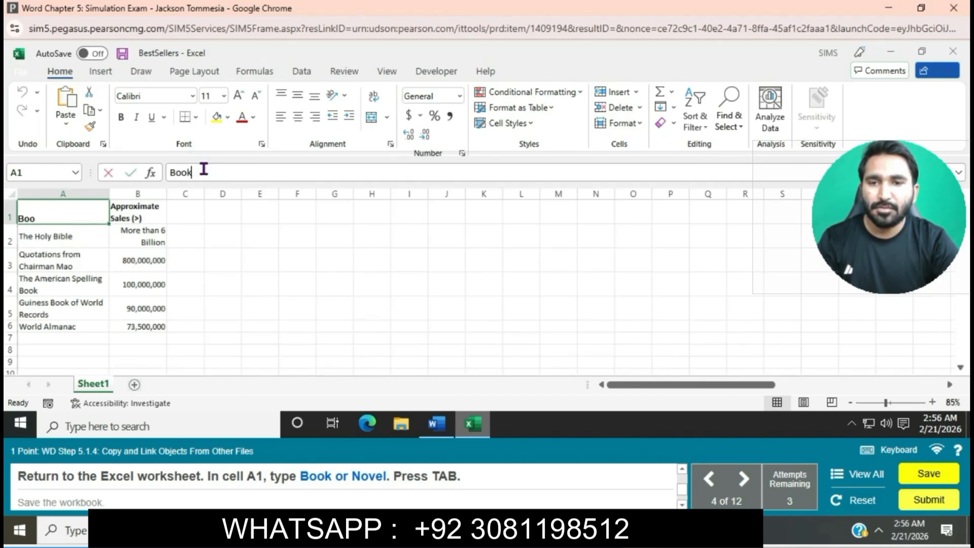
pyautogui.write(' or')
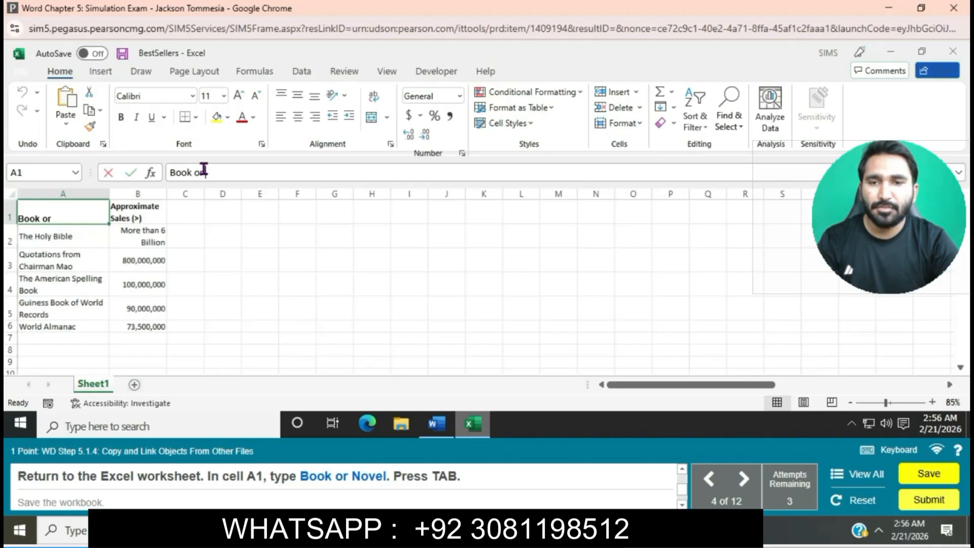
pyautogui.write(' Novel')
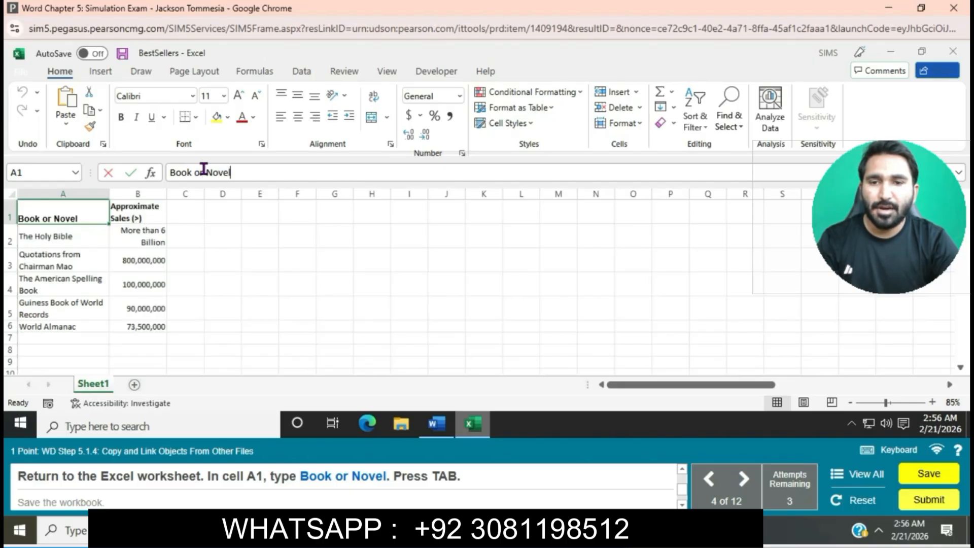
pyautogui.press('Tab')
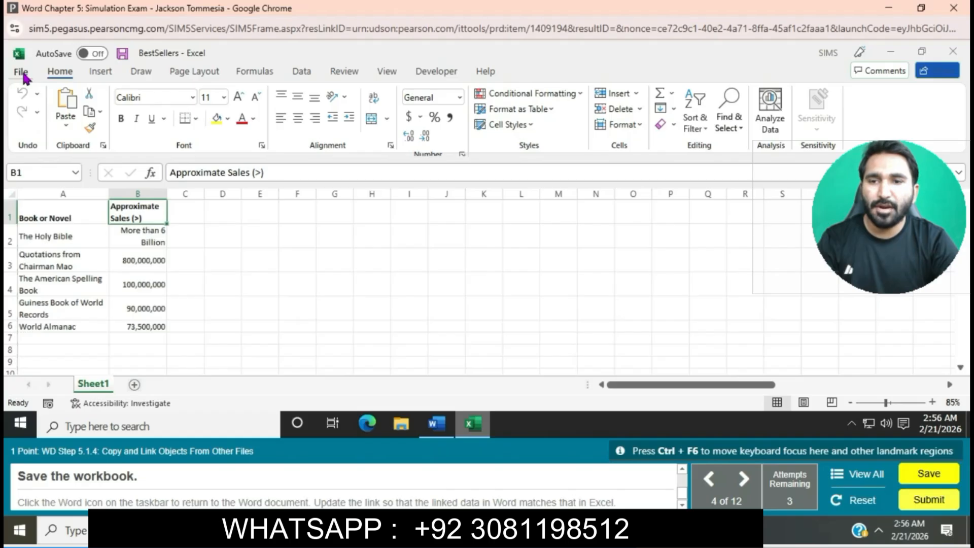
pyautogui.click(21, 73)
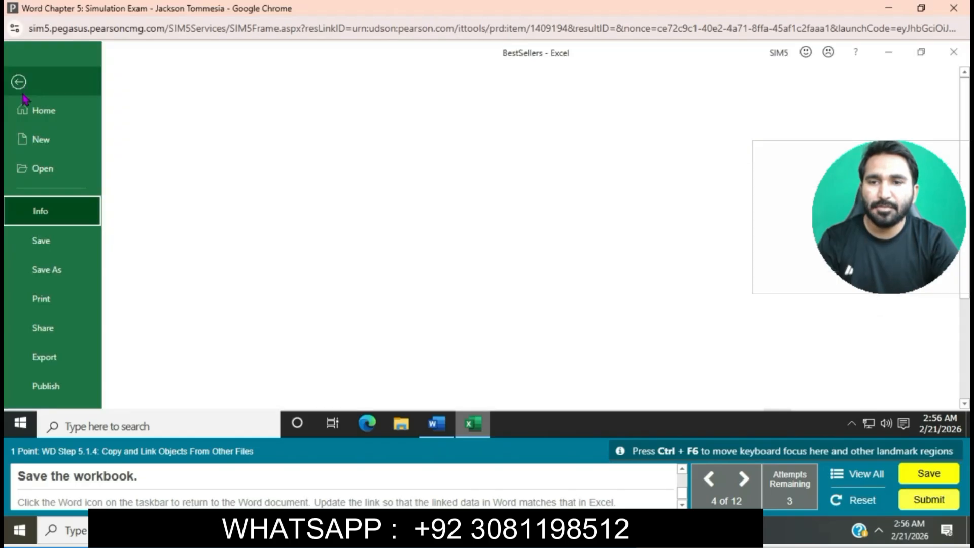
pyautogui.click(38, 238)
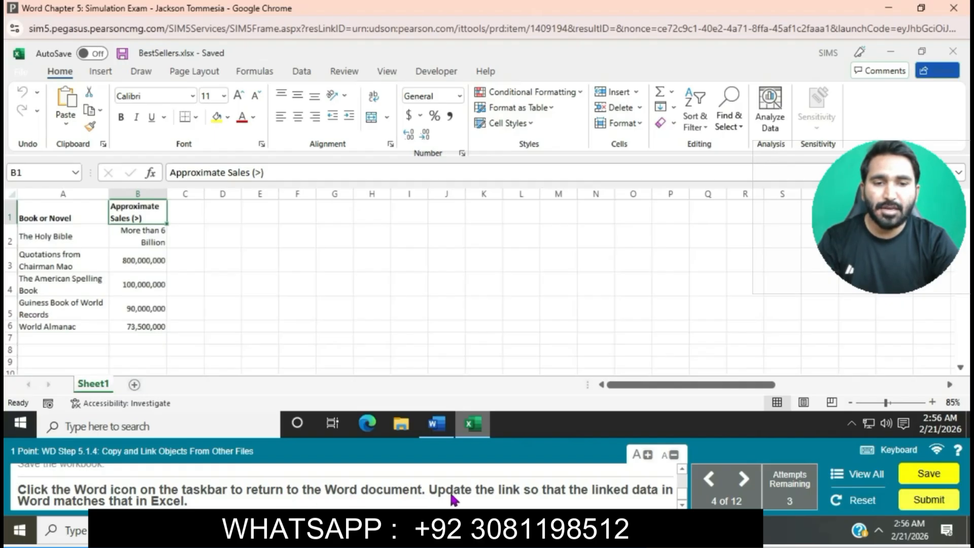
# - Switch to the Books document in Word and update the link of the pasted worksheet object
pyautogui.click(445, 430)
pyautogui.click(445, 430)
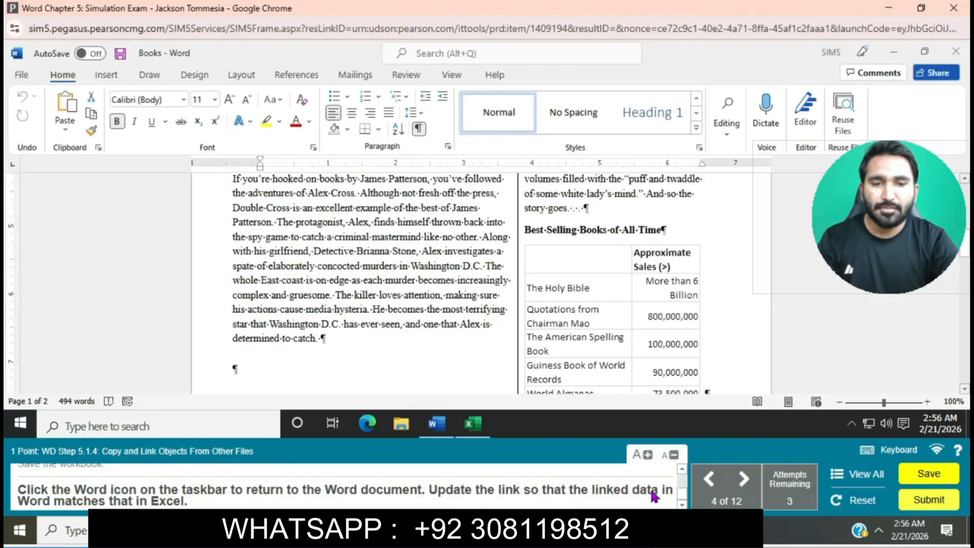
pyautogui.click(643, 268)
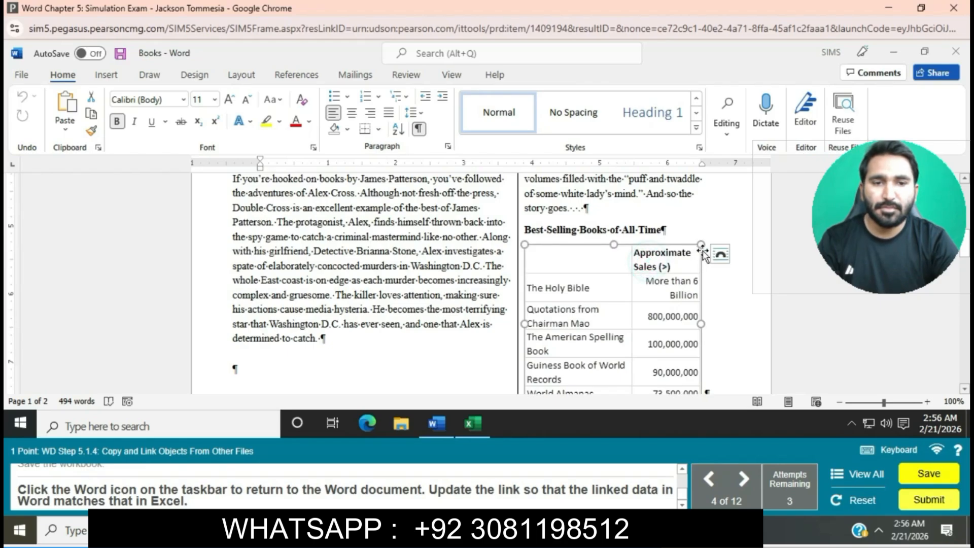
pyautogui.rightClick(676, 252)
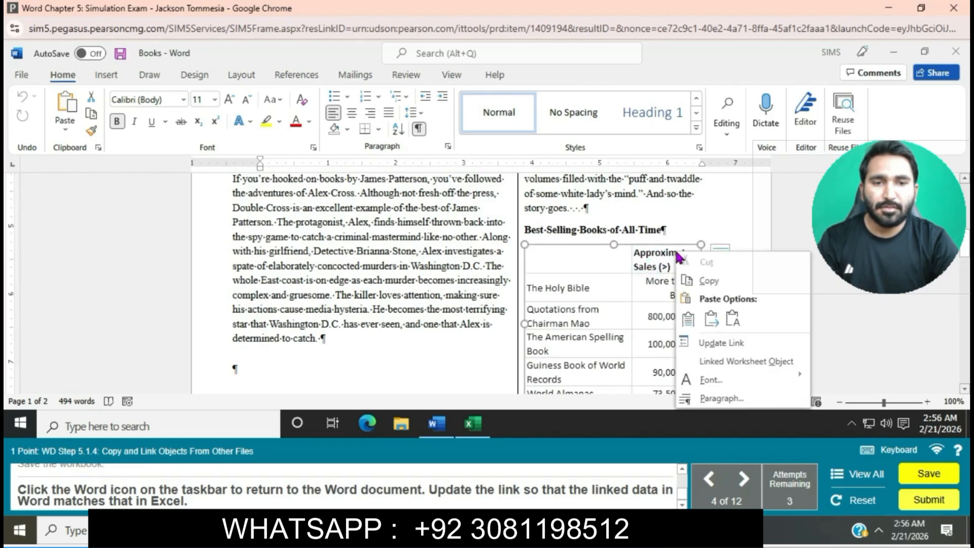
pyautogui.click(720, 342)
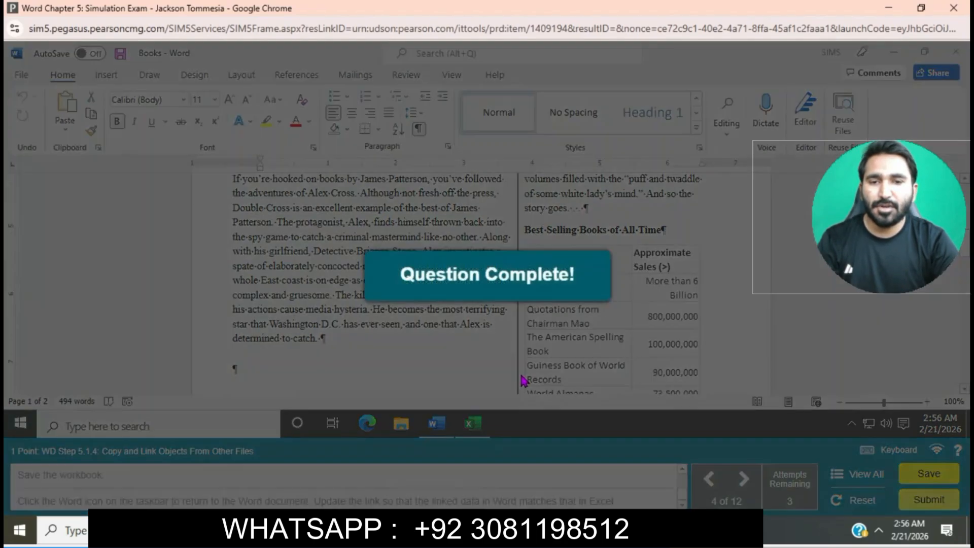